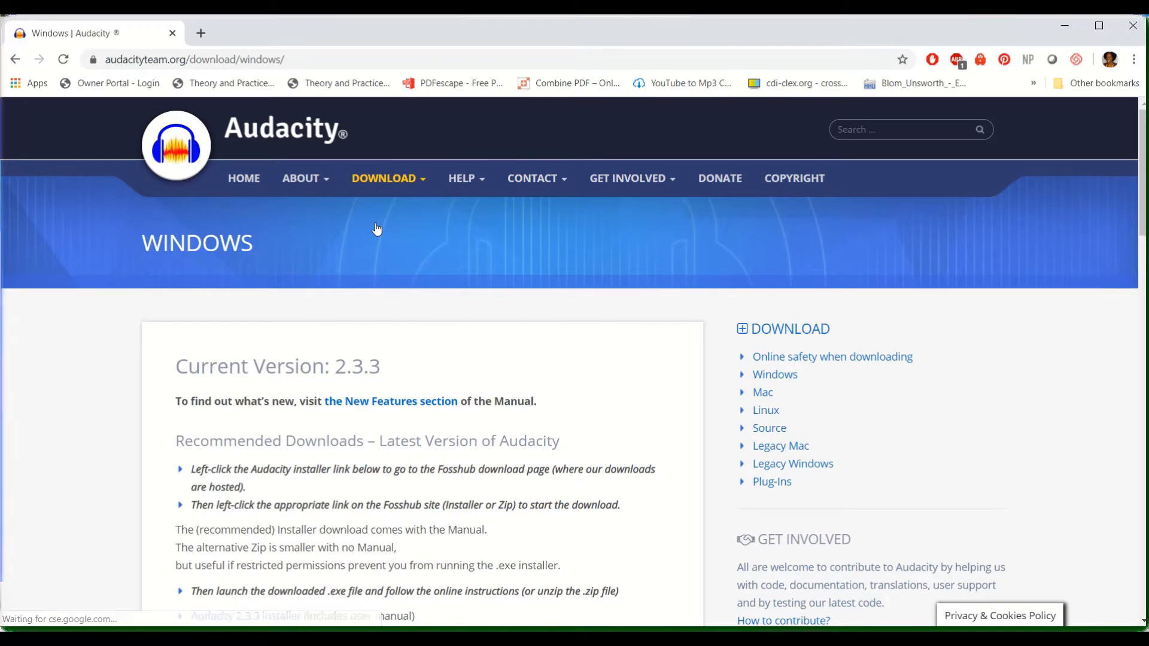
# Open the download page for the Audacity 2.3.3 zip file
pyautogui.scroll(-2, 377, 229)
pyautogui.scroll(-3, 376, 229)
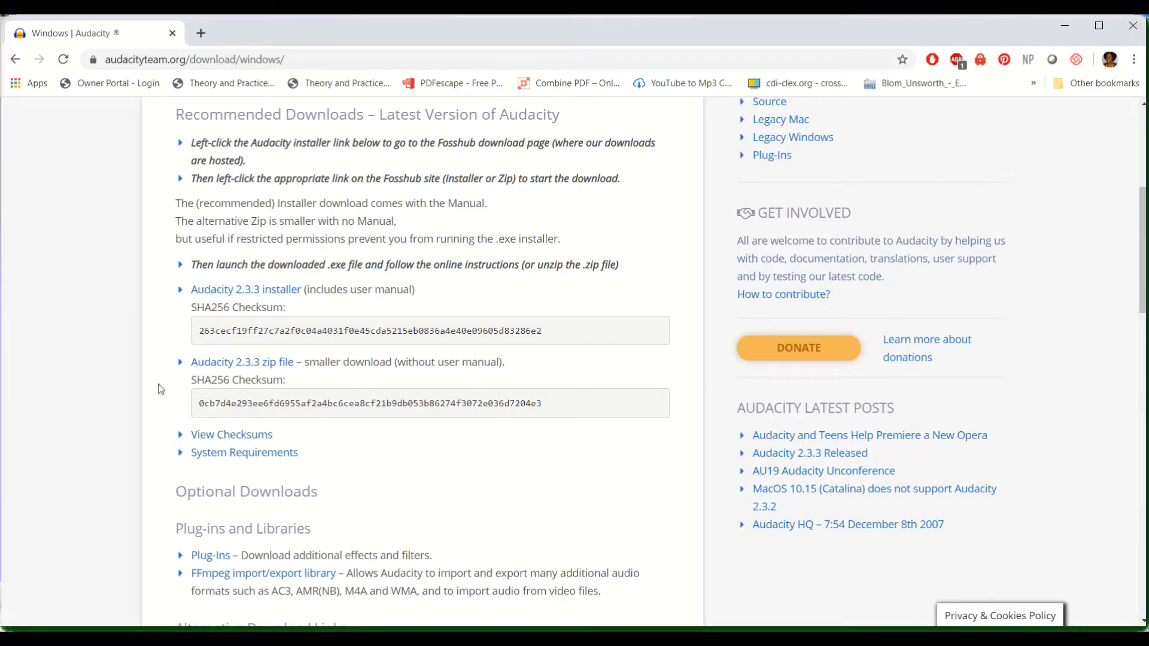
pyautogui.click(247, 368)
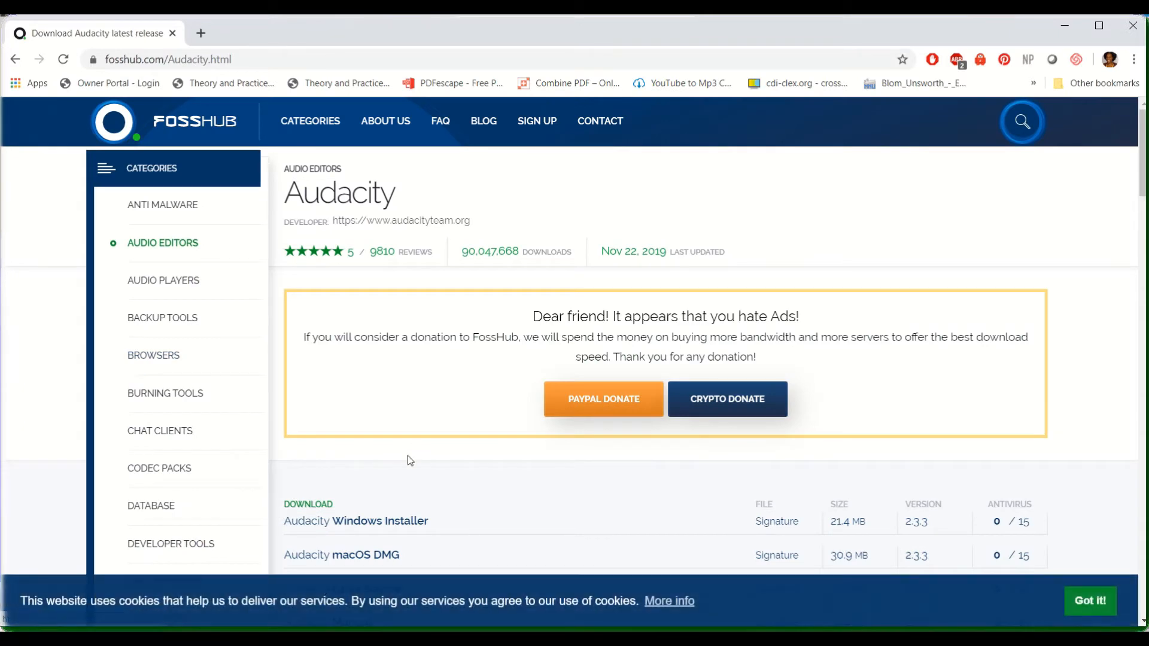
# Download the Audacity Windows Zip to the Desktop as Audacity-2.3.3, replacing the existing archive of that name
pyautogui.scroll(-3, 407, 460)
pyautogui.scroll(-1, 409, 461)
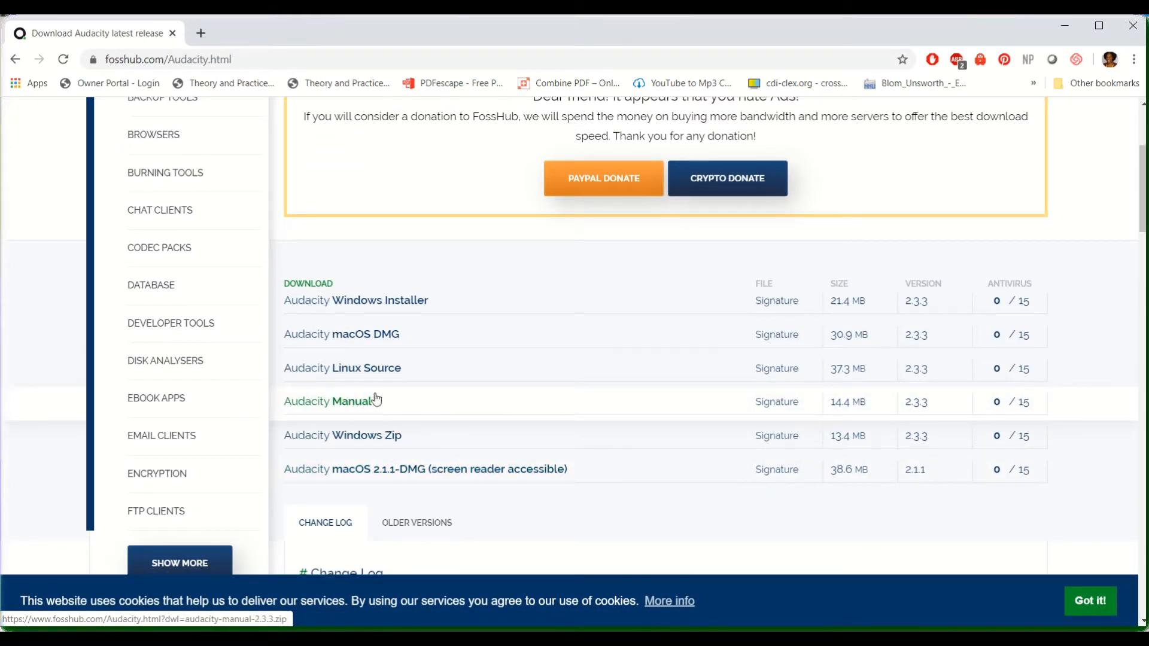
pyautogui.click(365, 446)
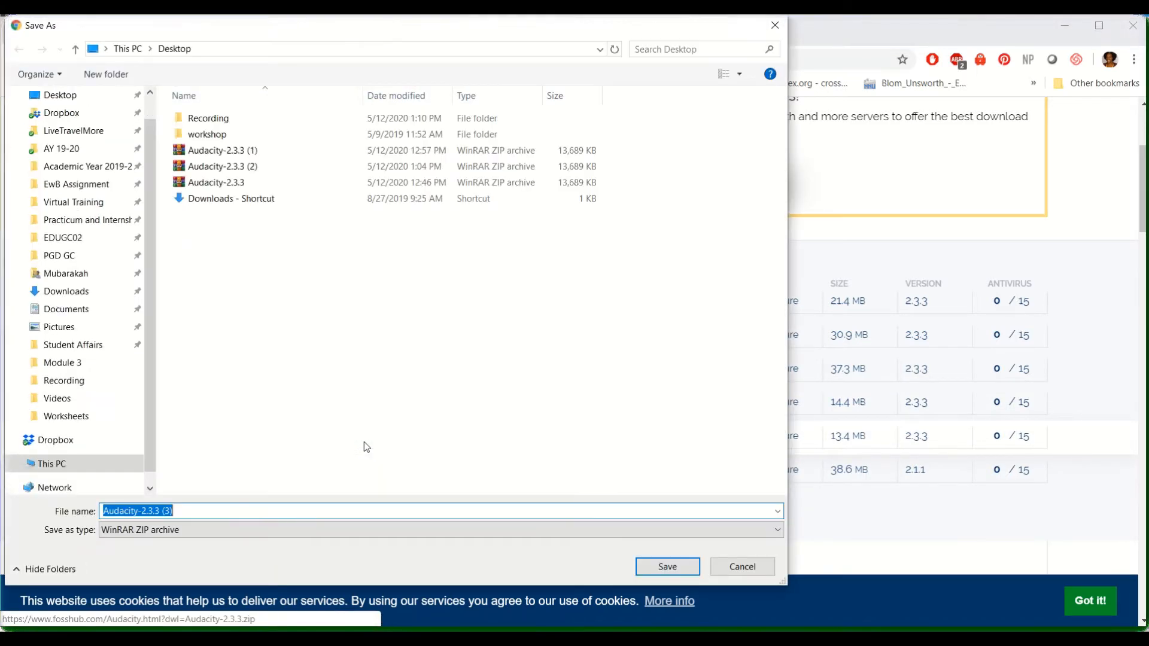
pyautogui.doubleClick(223, 184)
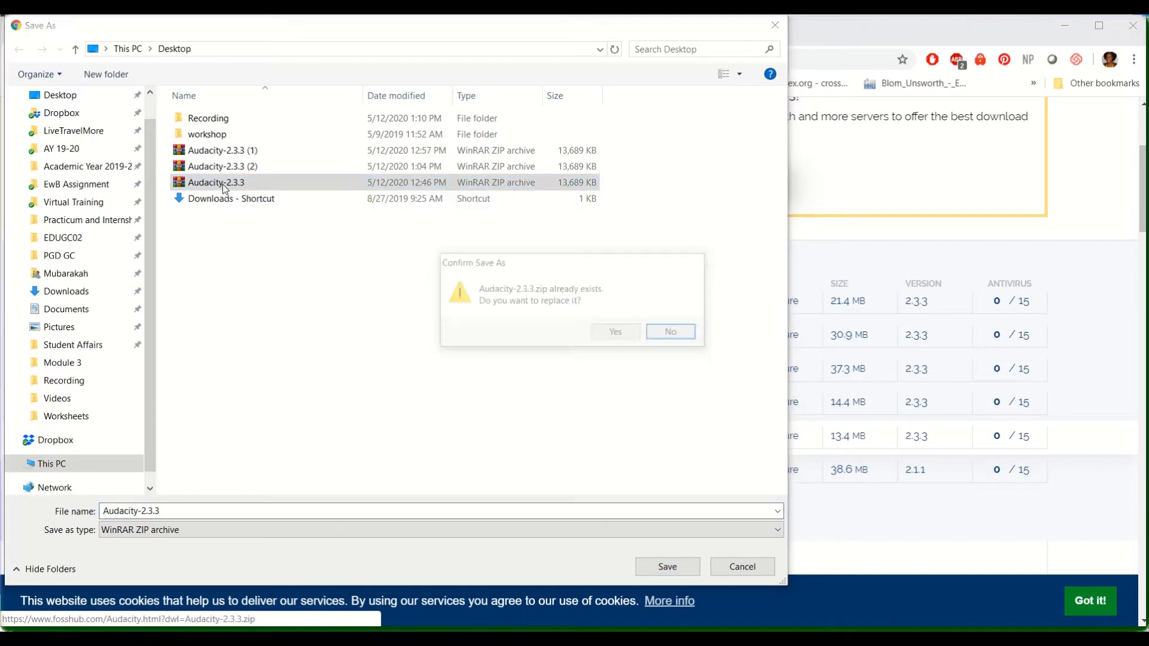
pyautogui.click(617, 333)
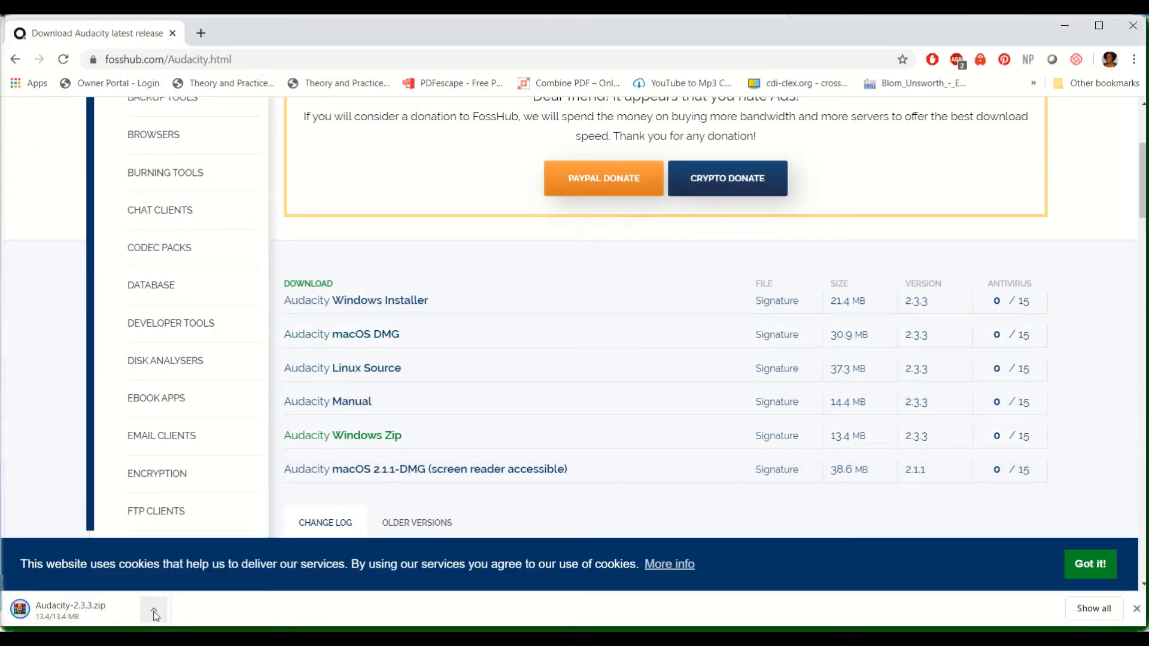
# Open the downloaded Audacity-2.3.3.zip archive, dismiss the WinRAR licence reminder, and launch audacity.exe from it
pyautogui.click(154, 612)
pyautogui.click(192, 498)
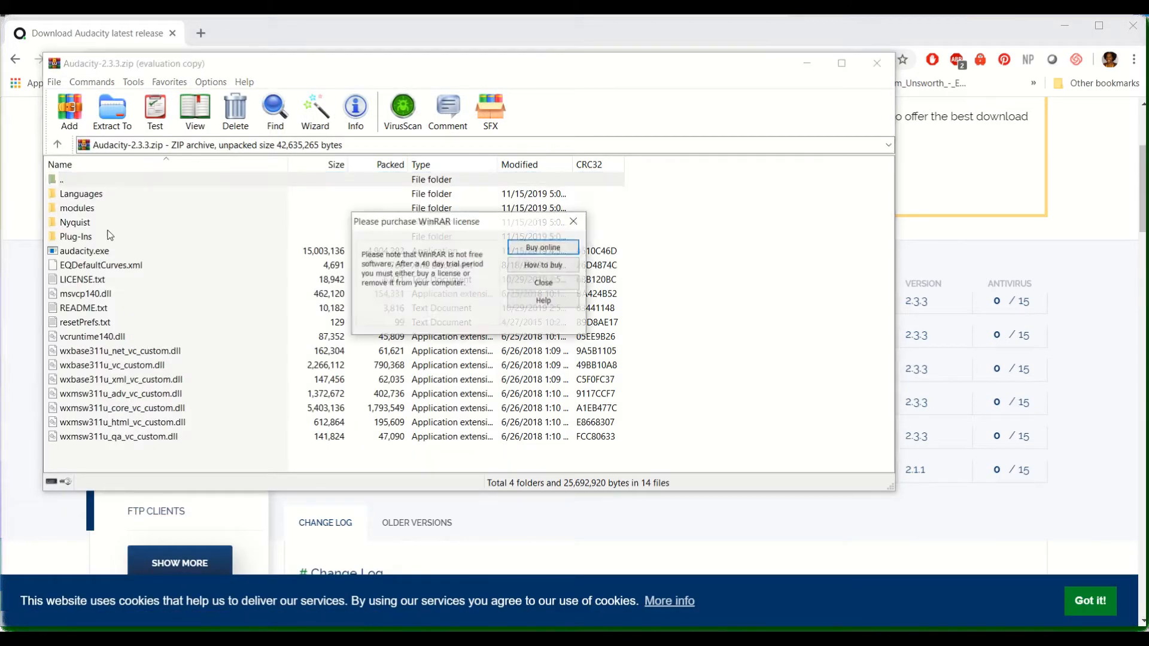
pyautogui.click(573, 223)
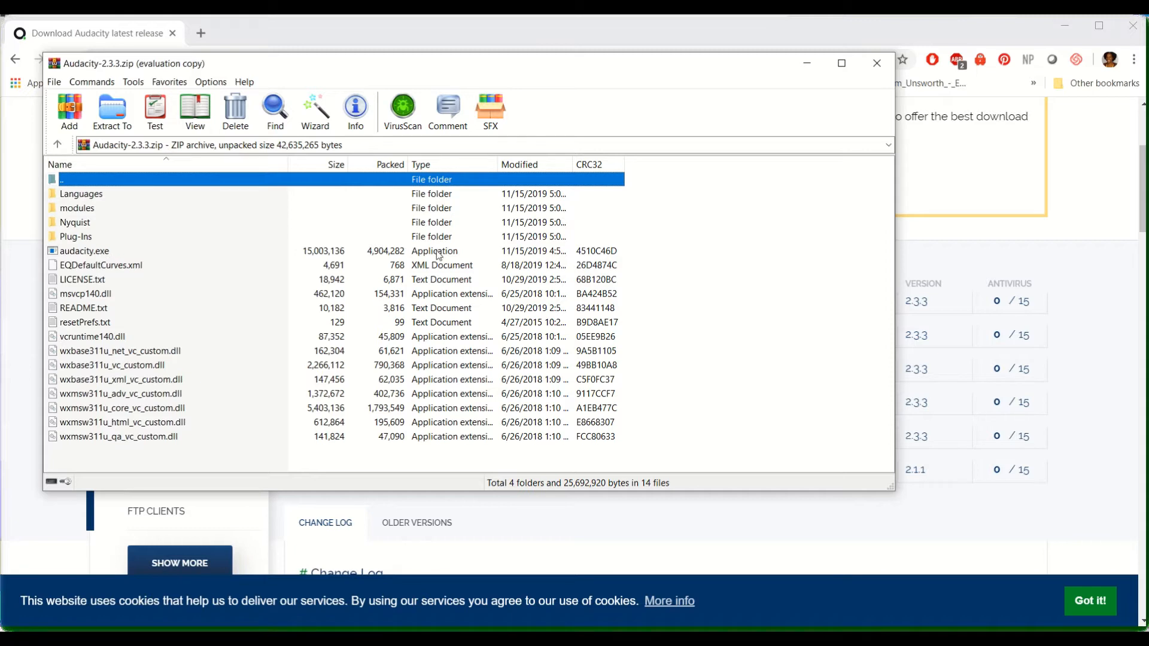
pyautogui.doubleClick(94, 254)
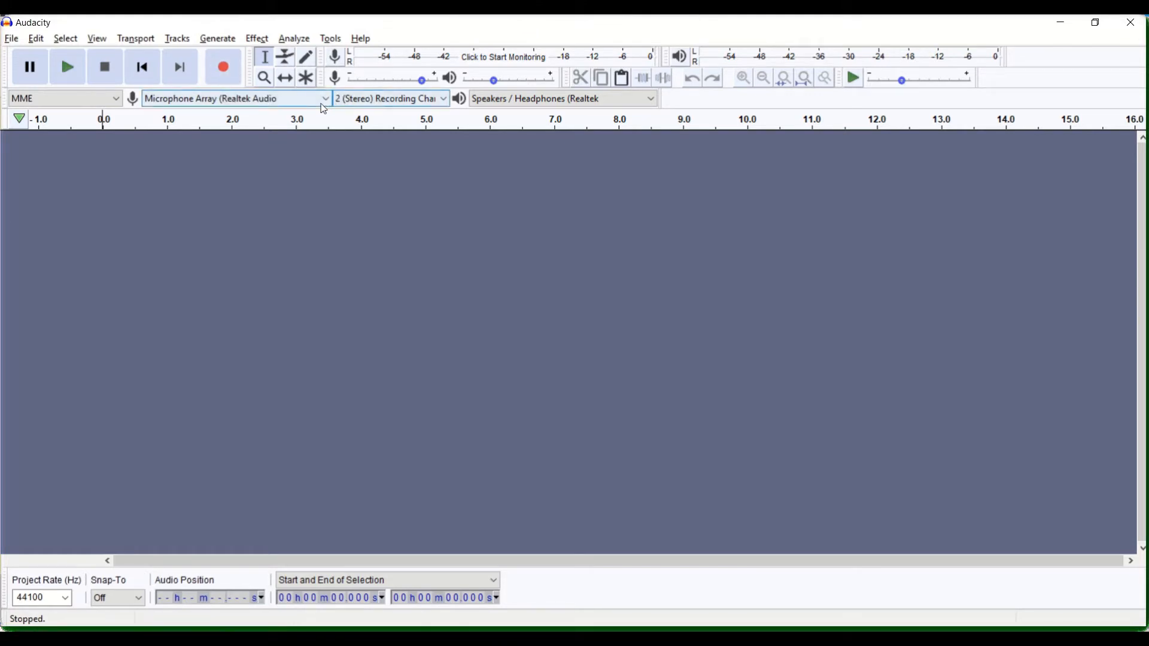
# Select Microphone Array (Realtek Audio) as the recording device and record a voice clip about 5.7 seconds long
pyautogui.click(324, 100)
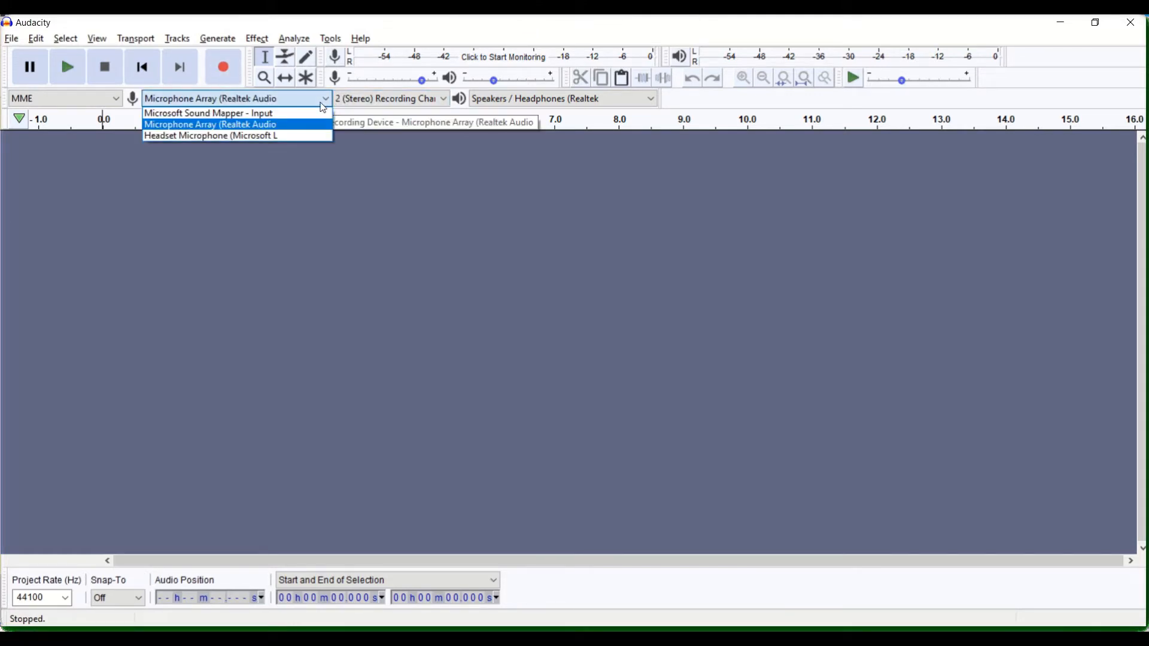
pyautogui.click(286, 126)
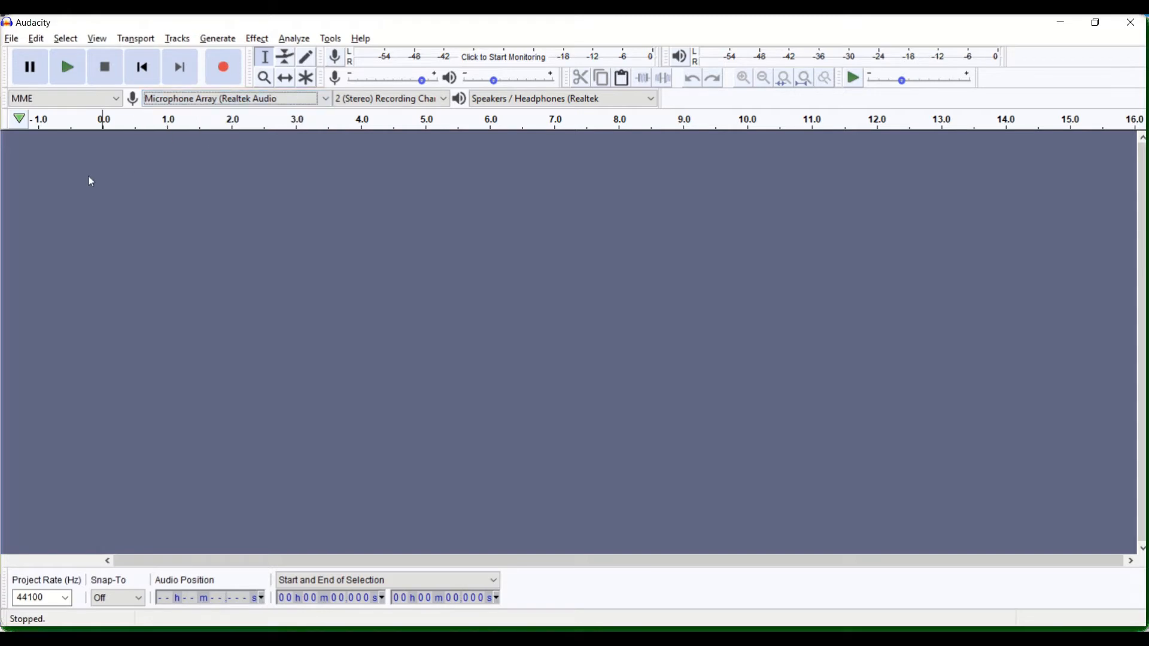
pyautogui.click(224, 69)
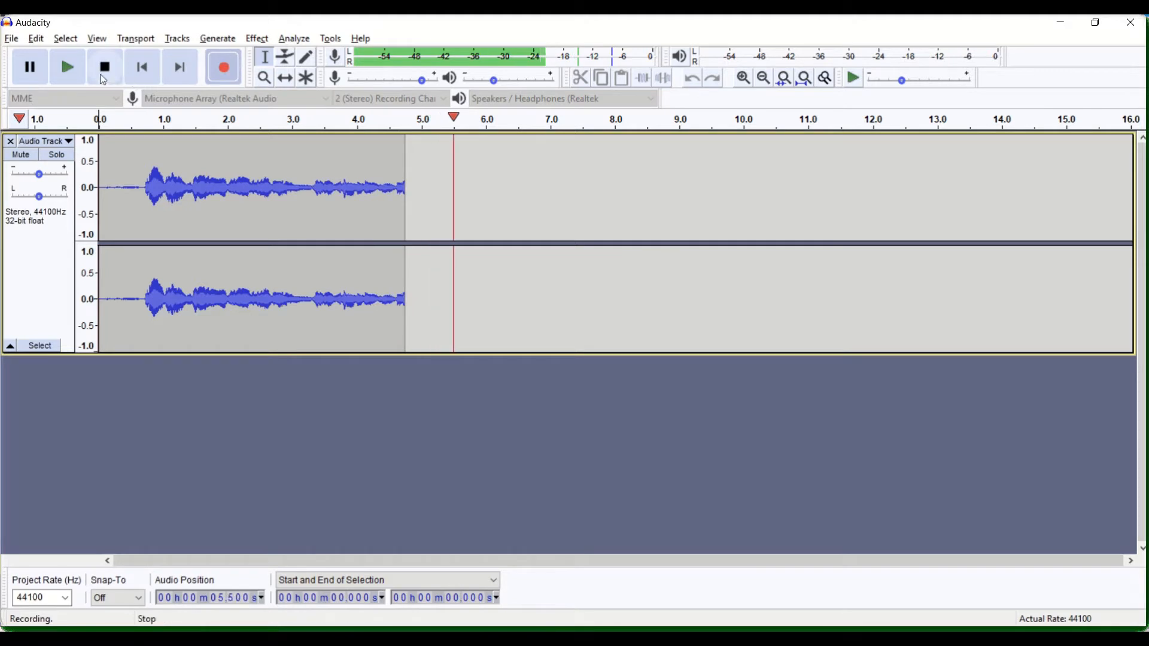
pyautogui.click(103, 79)
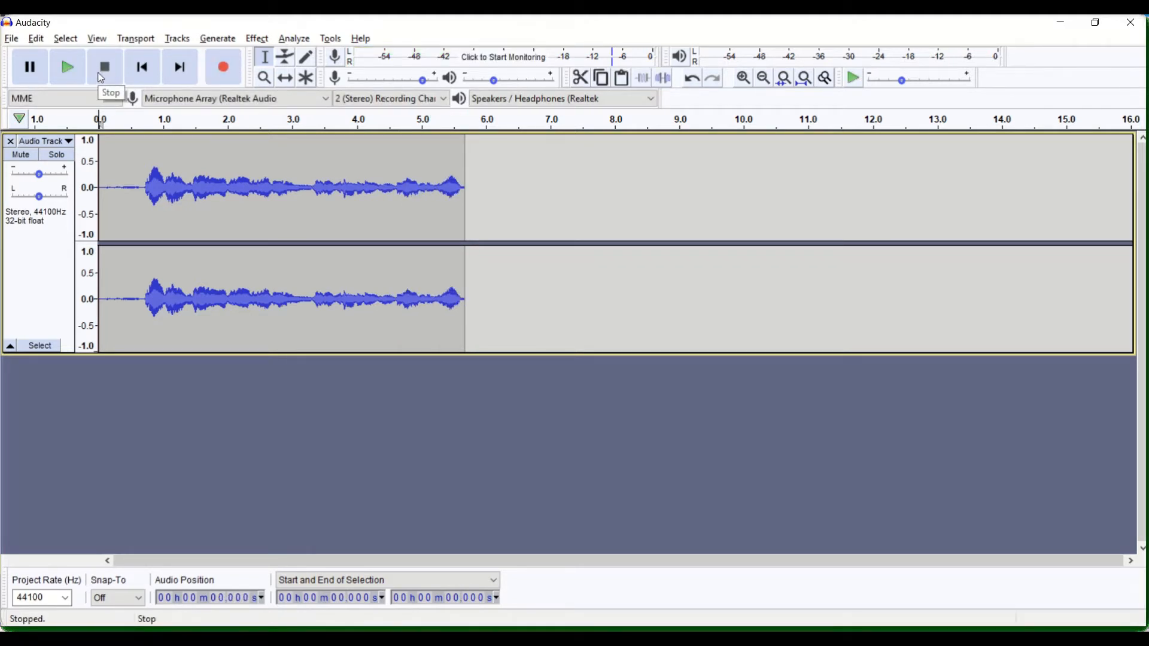
# Check the available playback devices and play the recording from its start
pyautogui.click(538, 99)
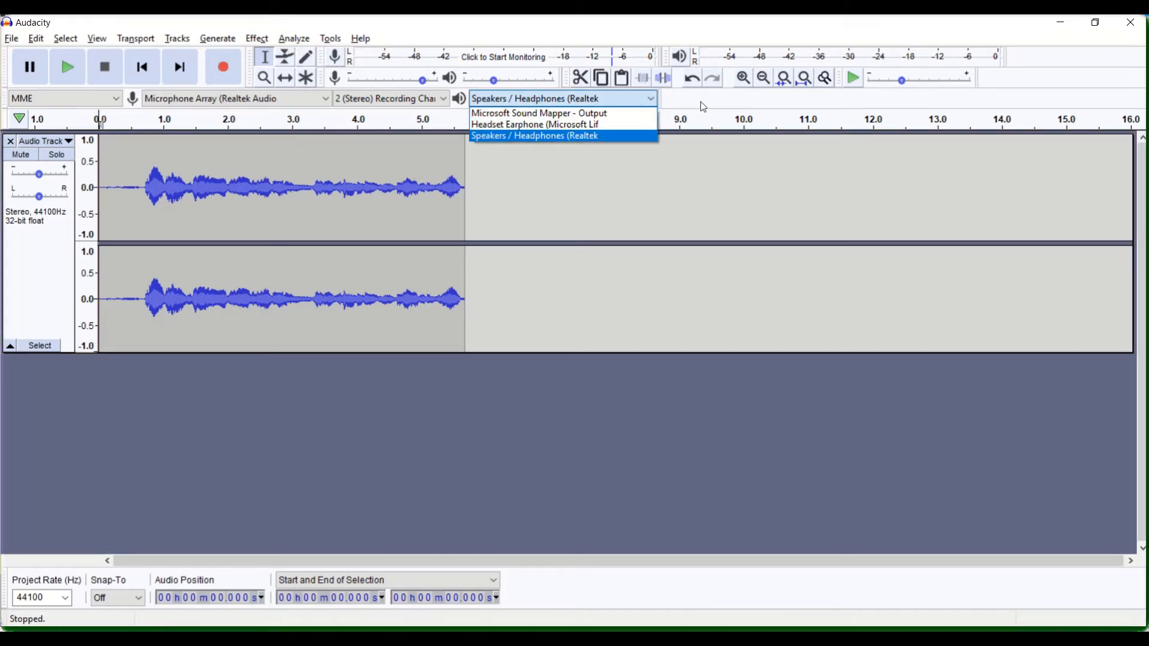
pyautogui.click(653, 102)
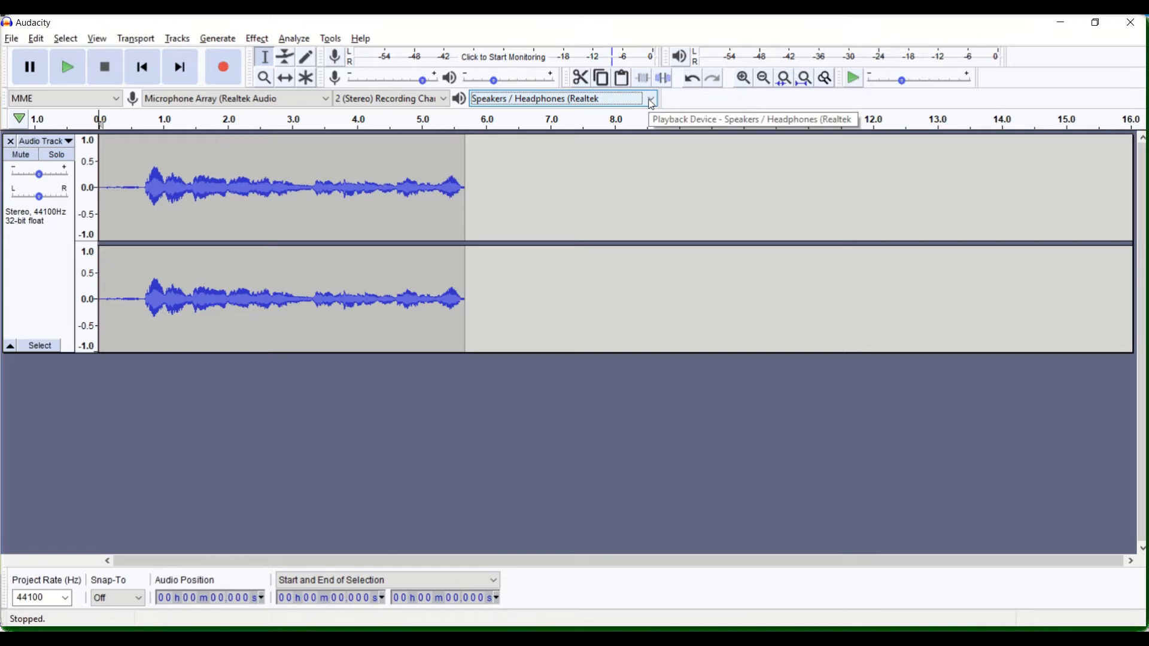
pyautogui.click(142, 71)
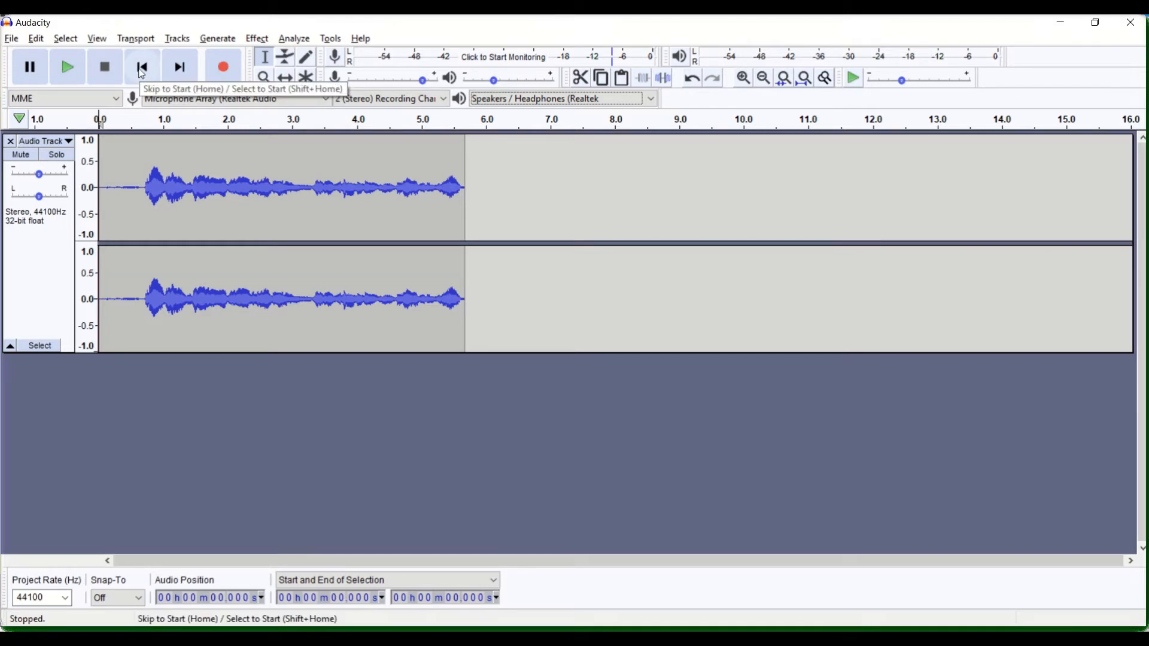
pyautogui.click(67, 80)
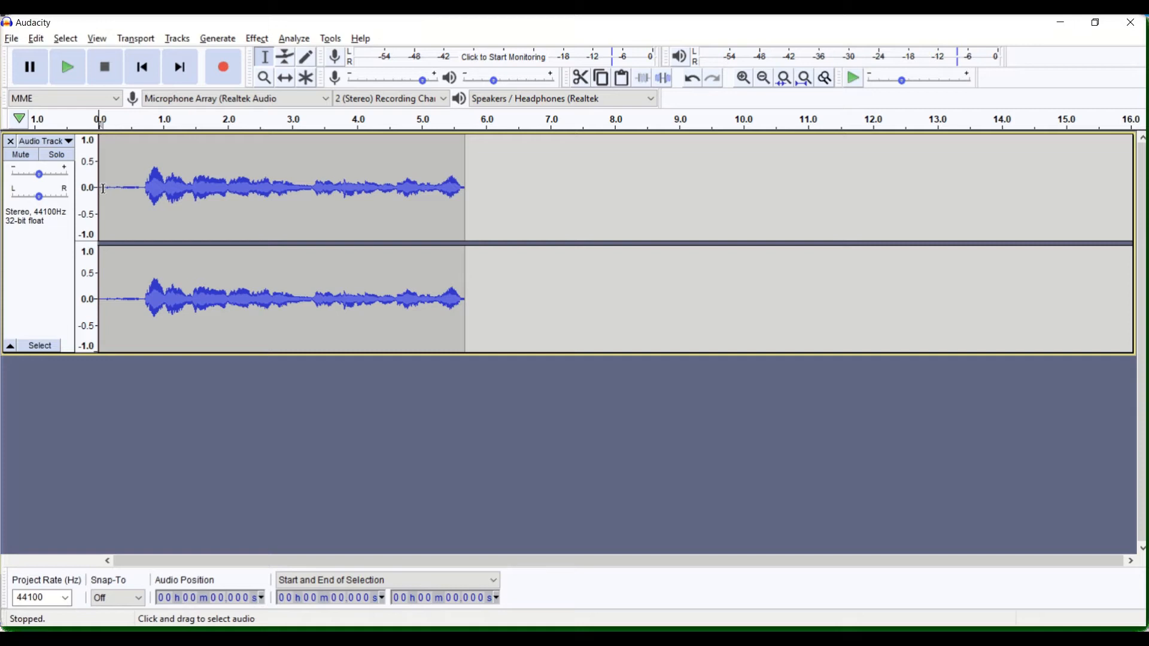
# Delete the silence at the start of the recording, from 0 to about 0.697 seconds
pyautogui.click(144, 188)
pyautogui.moveTo(144, 189); pyautogui.dragTo(105, 190)
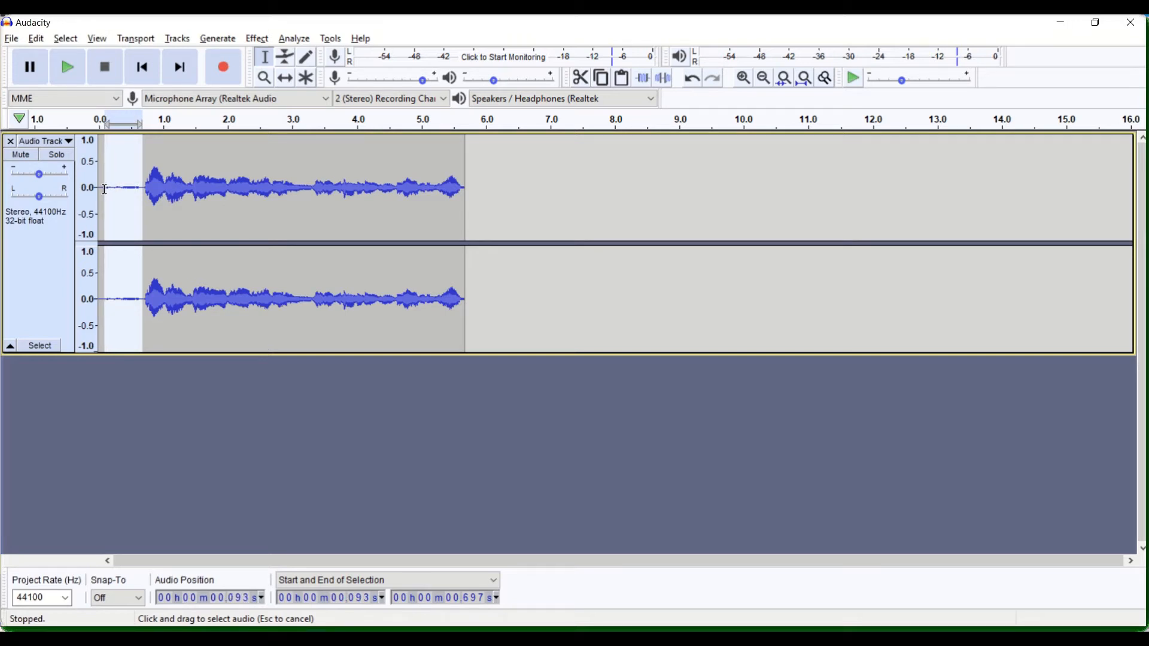
pyautogui.moveTo(105, 189); pyautogui.dragTo(99, 191)
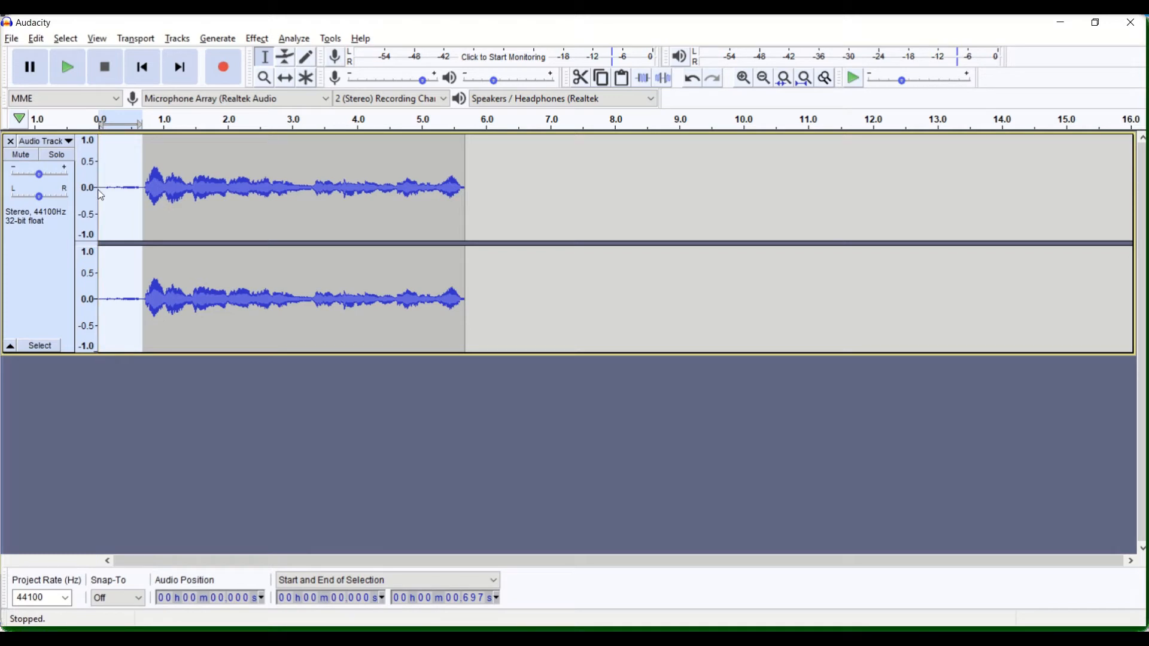
pyautogui.press('Delete')
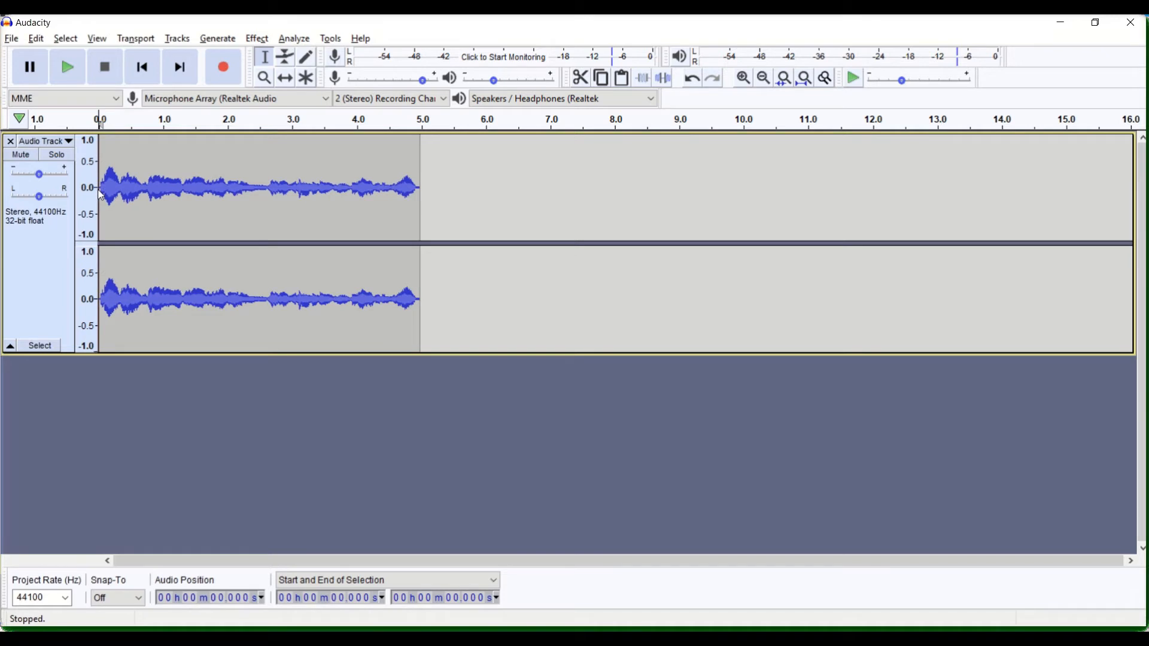
pyautogui.click(36, 39)
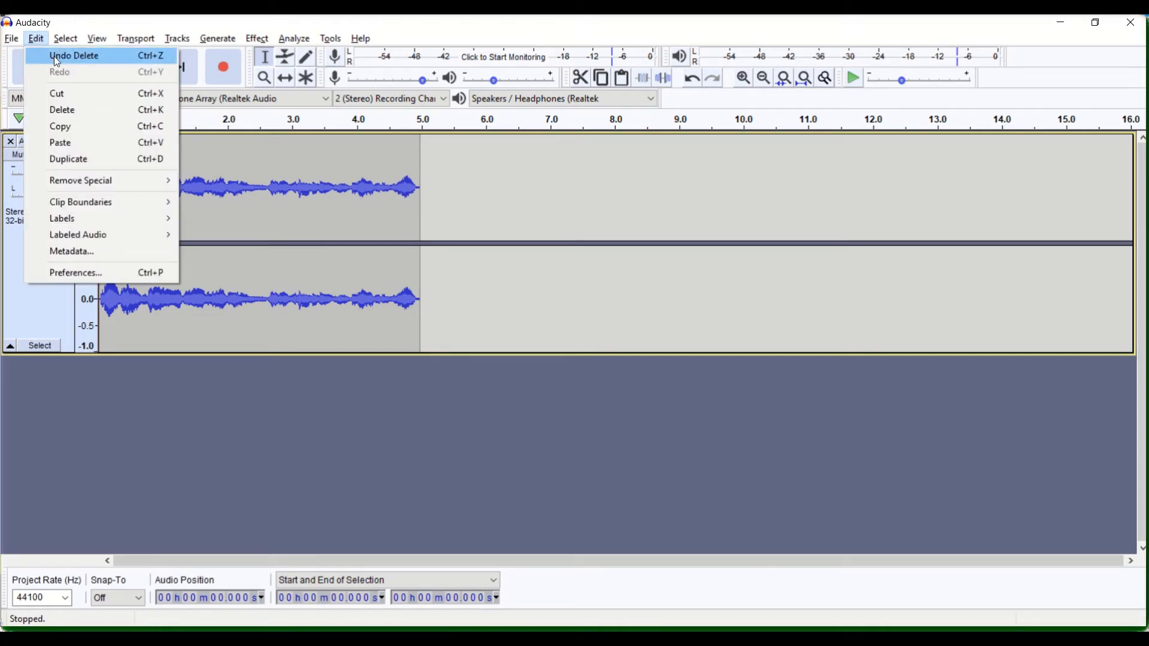
pyautogui.click(337, 433)
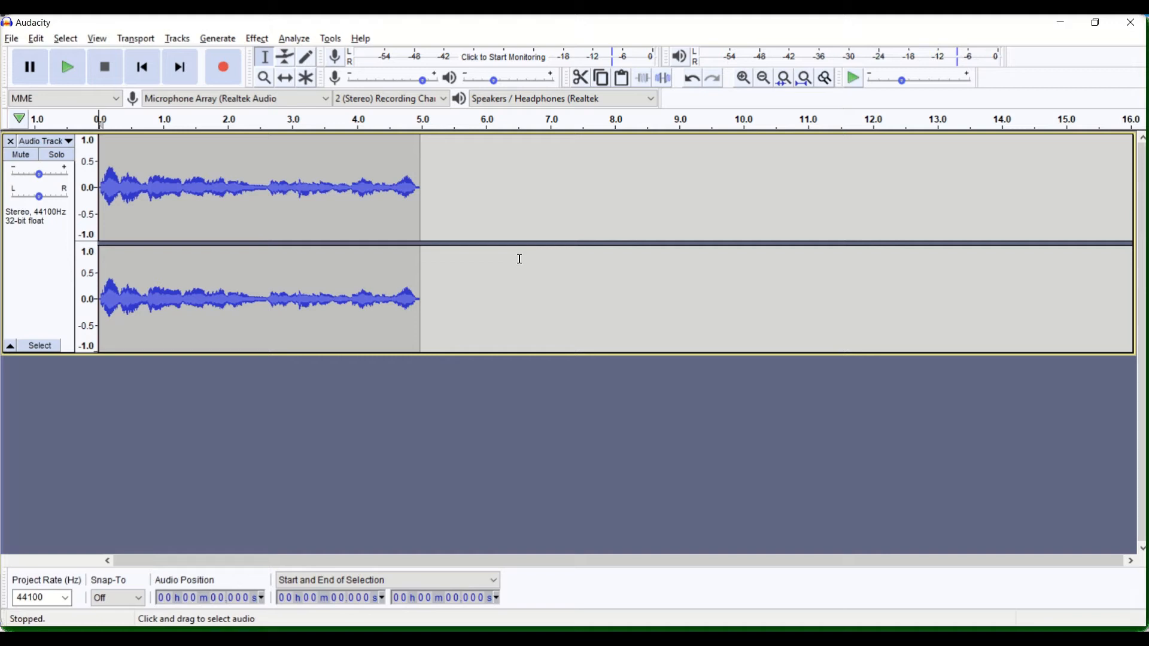
# Record a further clip about 3.9 seconds long in the same track, starting at the end of the existing audio
pyautogui.click(421, 280)
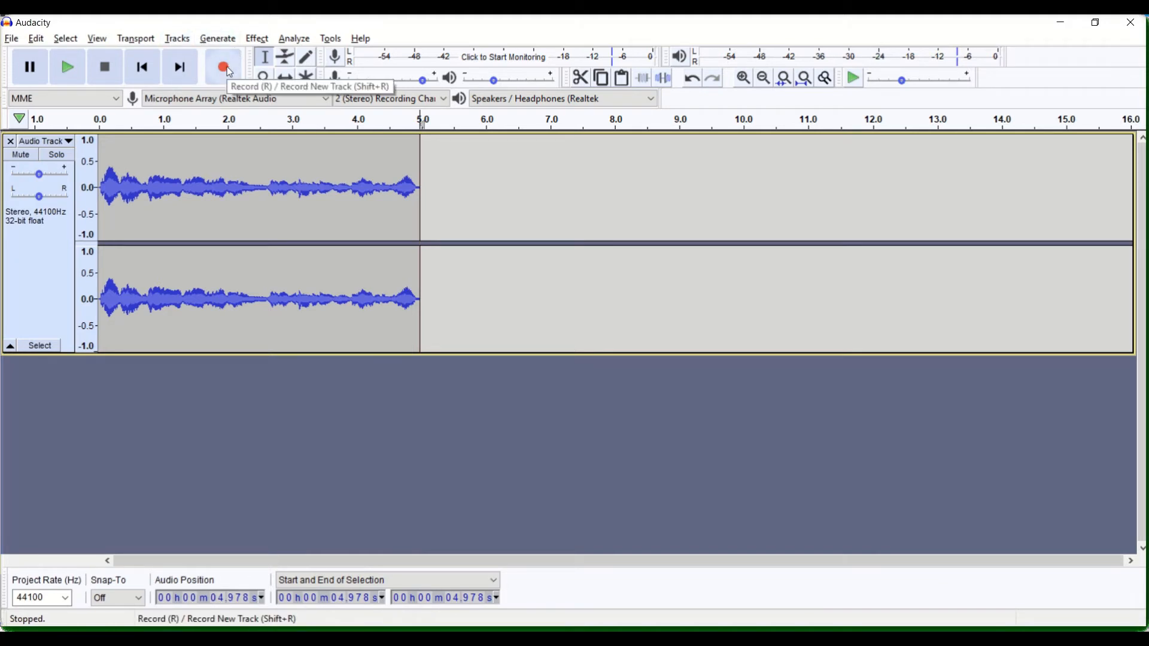
pyautogui.click(230, 72)
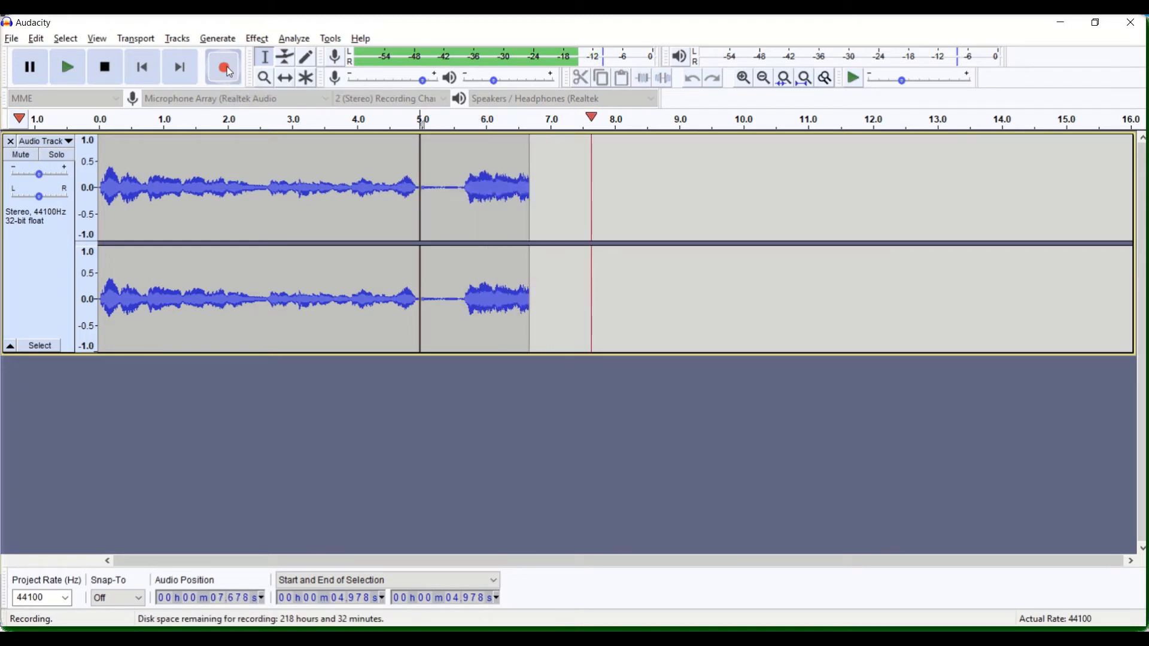
pyautogui.click(106, 68)
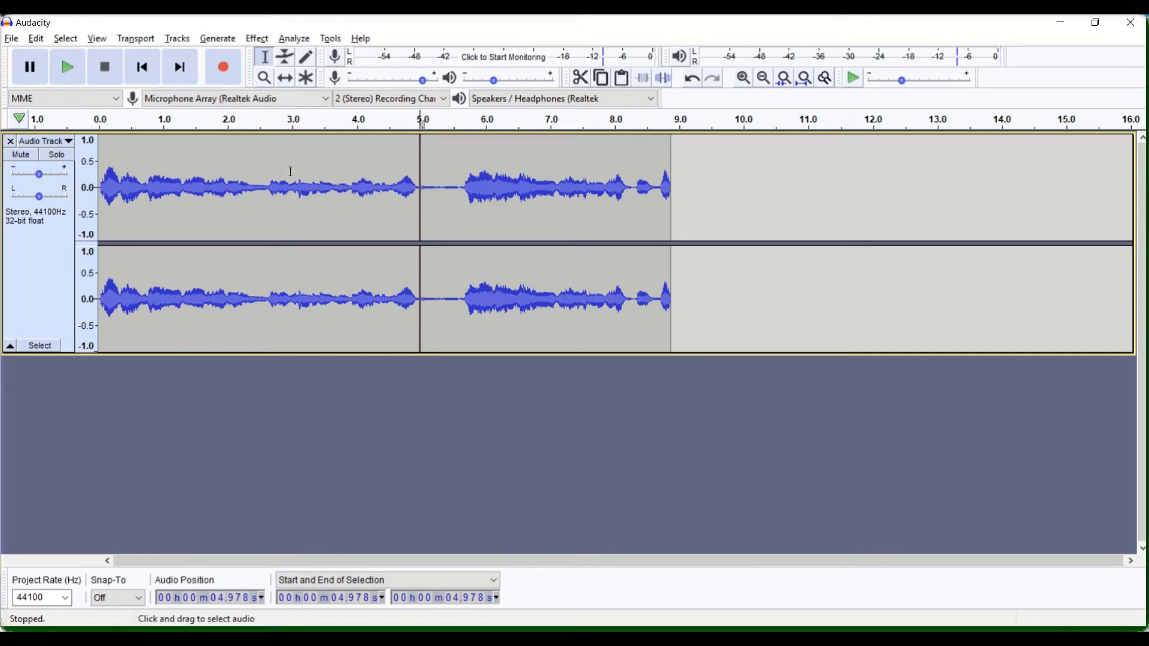
# Delete the silent gap between the two recorded clips, from 4.978 to 5.700 seconds
pyautogui.moveTo(468, 190); pyautogui.dragTo(421, 194)
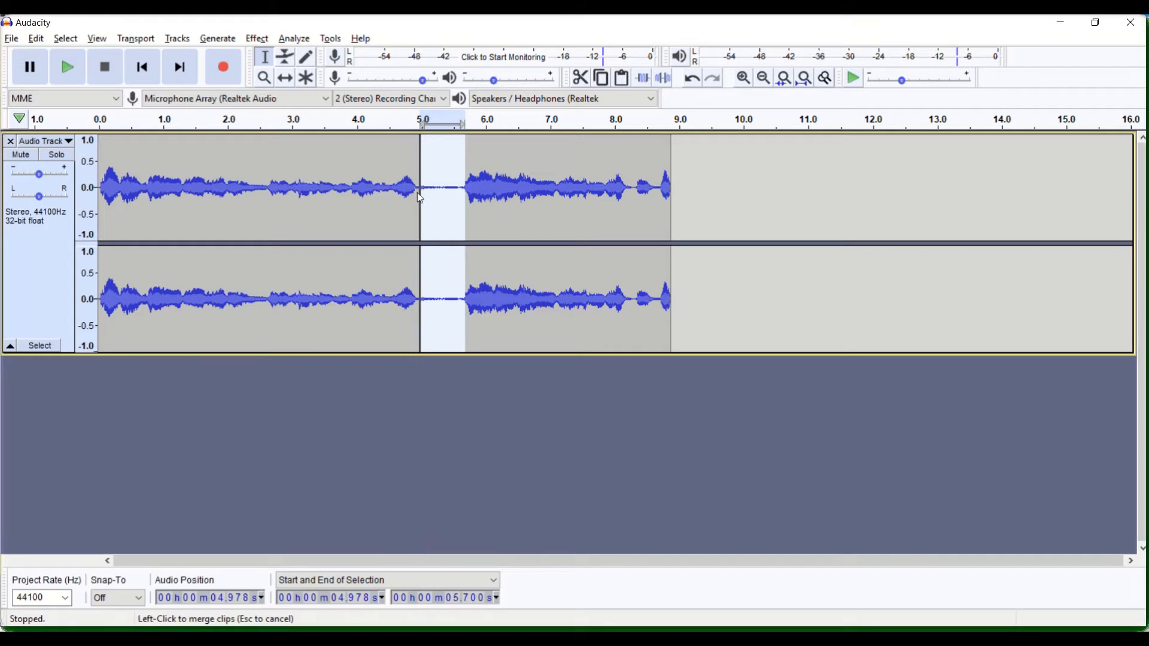
pyautogui.press('Delete')
pyautogui.click(682, 193)
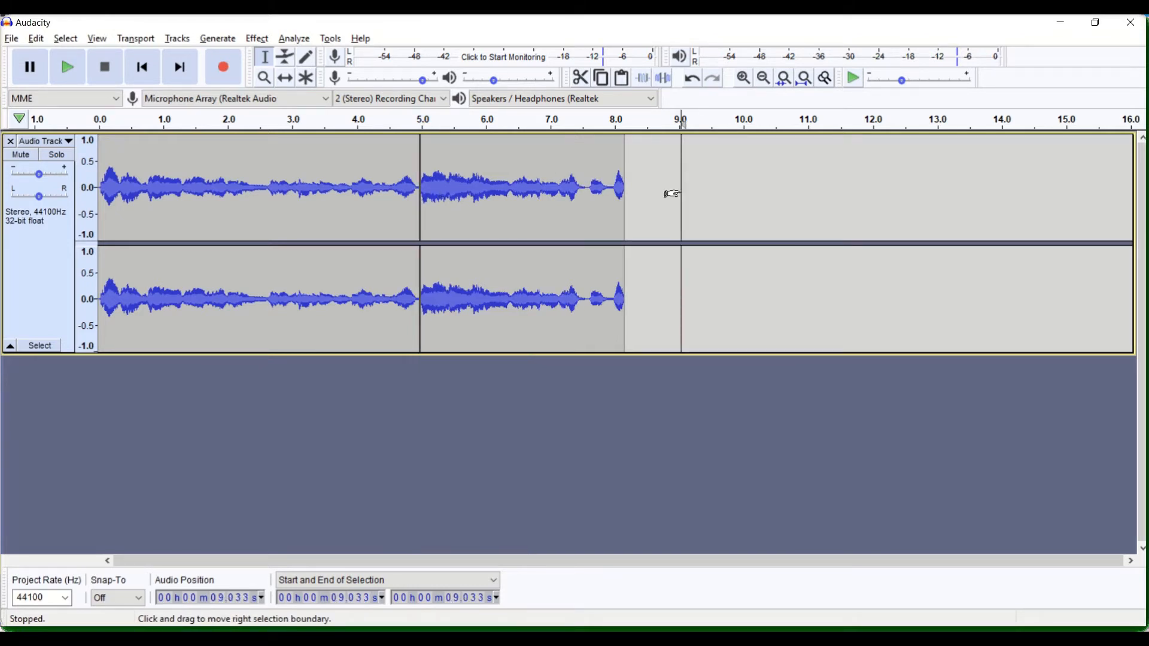
# Play the edited track from the start to check the joined clips, and stop playback
pyautogui.click(150, 62)
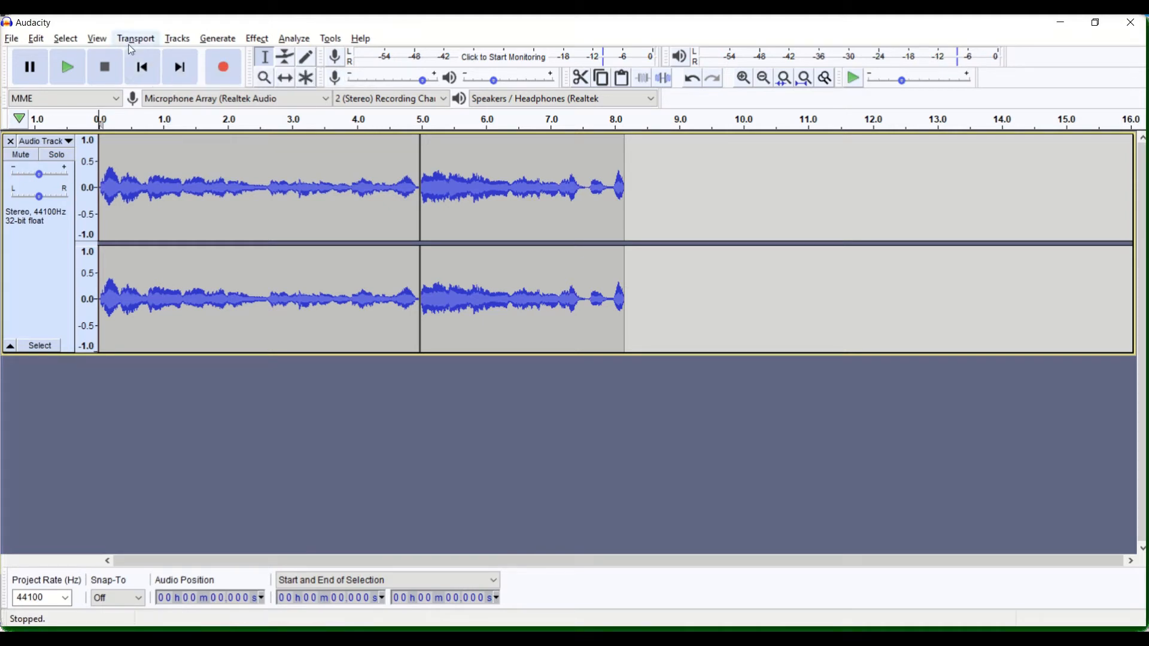
pyautogui.click(67, 69)
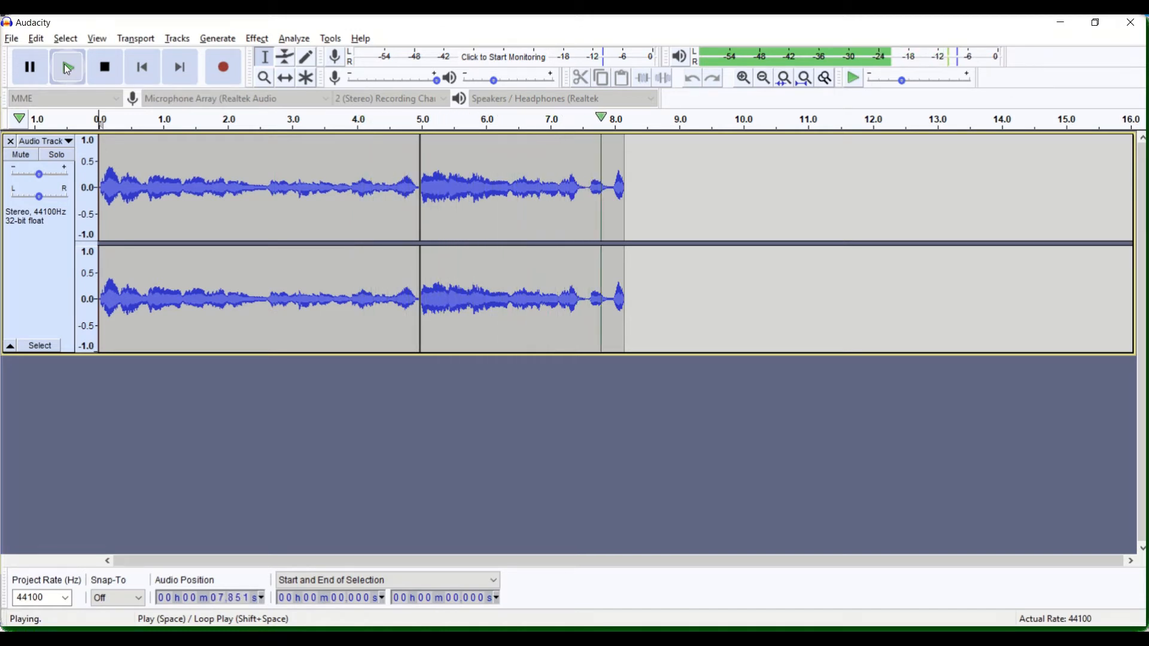
pyautogui.click(68, 69)
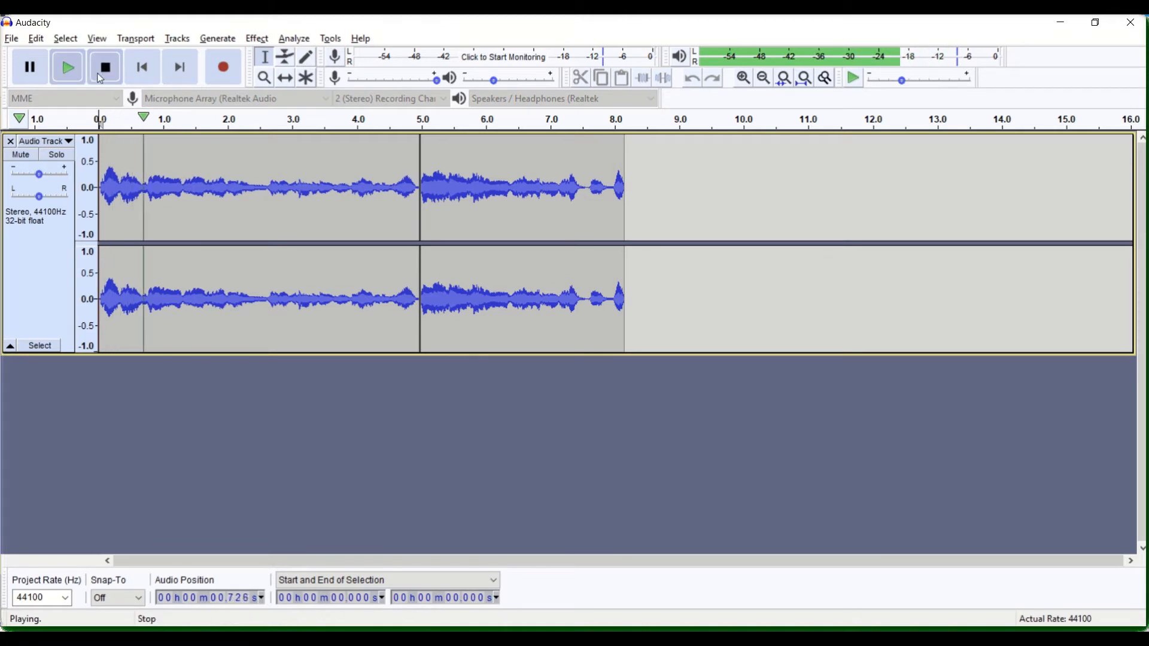
pyautogui.click(100, 77)
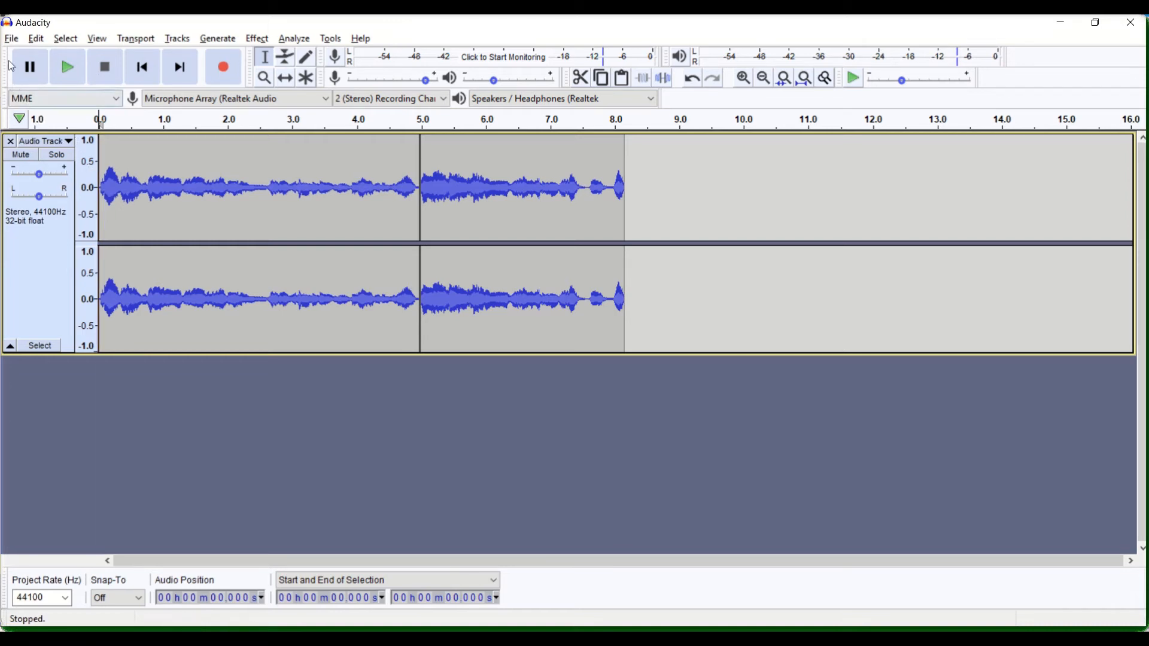
# Add a new stereo track below the recording and place the cursor in it at about 3.2 seconds
pyautogui.click(178, 40)
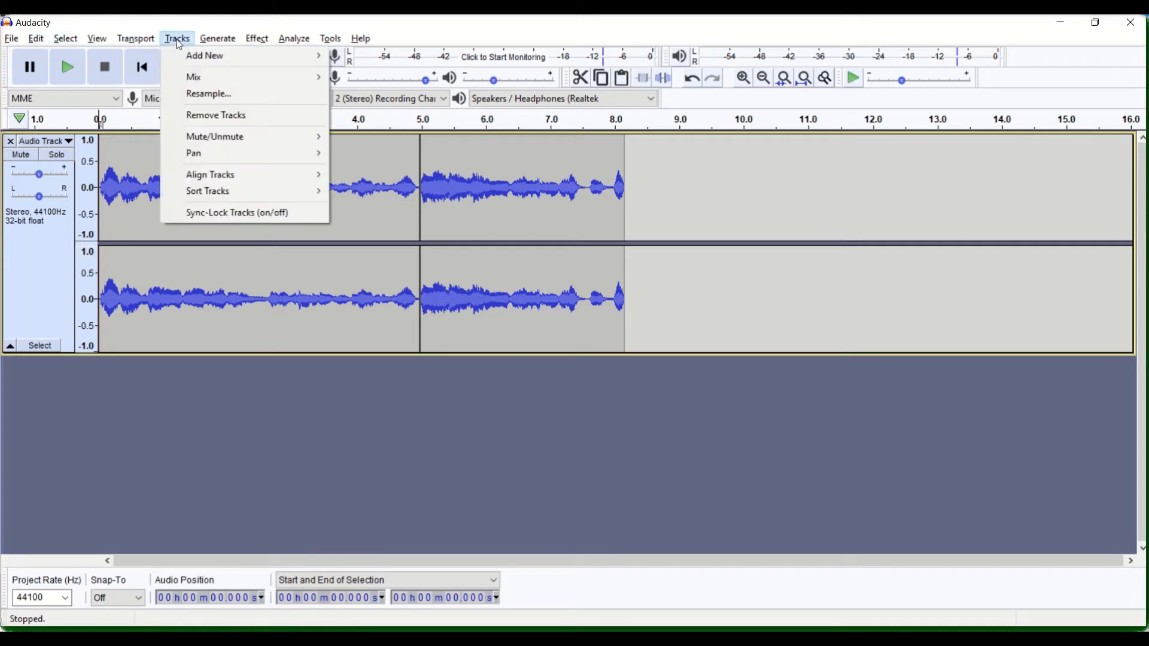
pyautogui.moveTo(196, 62)
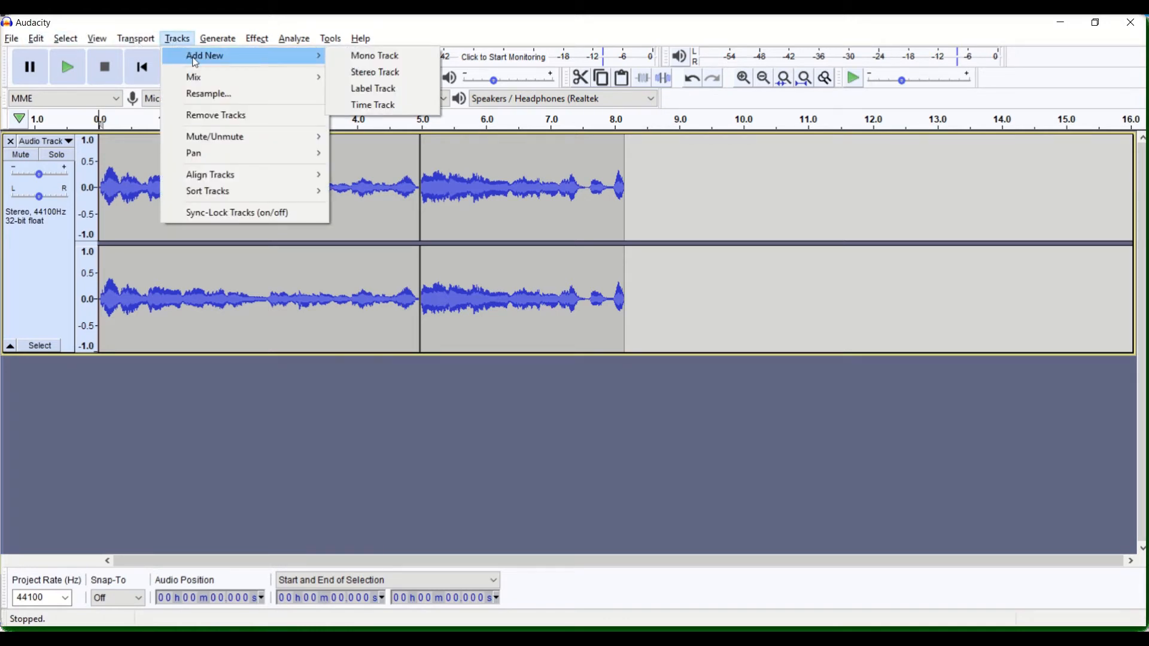
pyautogui.click(364, 72)
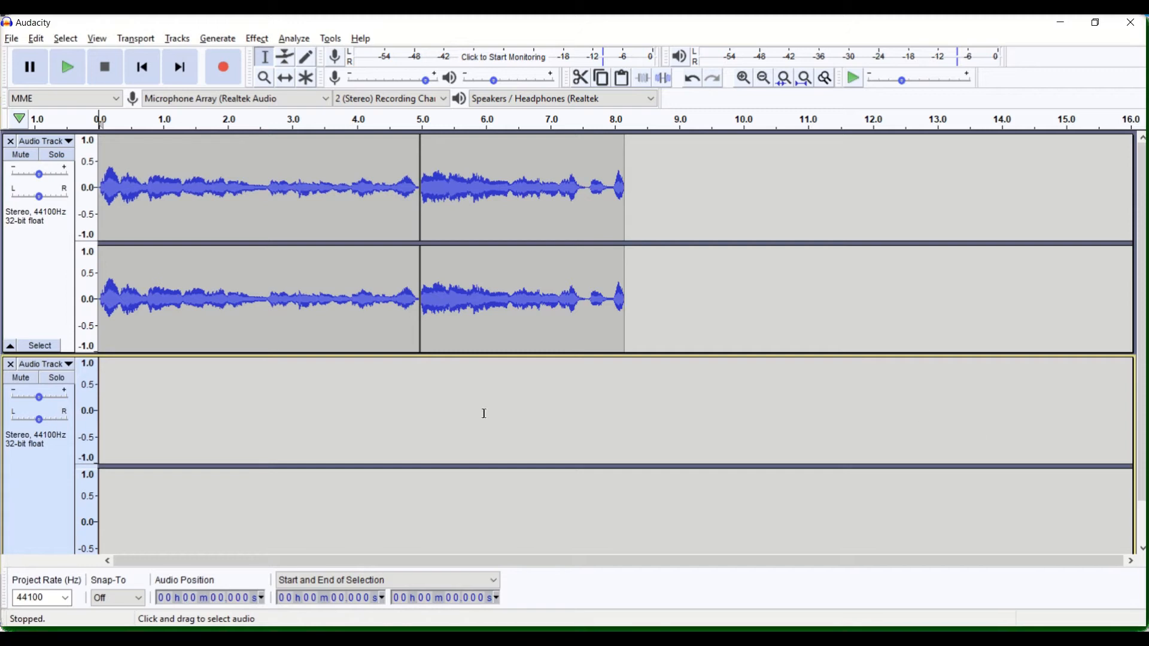
pyautogui.click(305, 395)
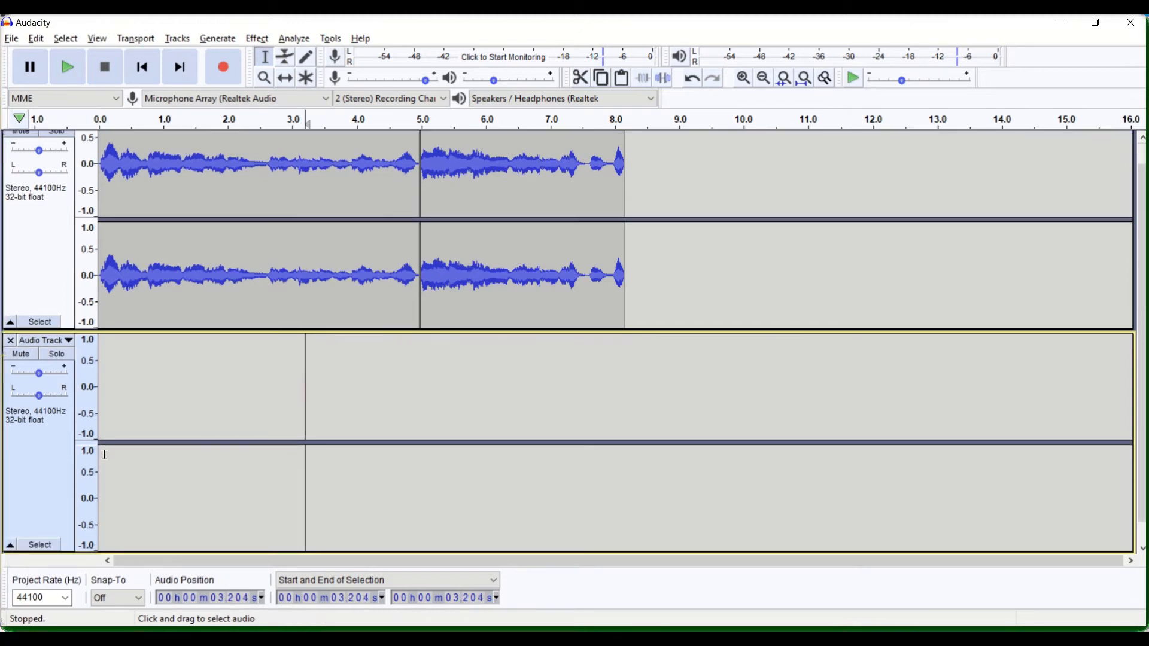
# Record a clip about 7.6 seconds long in the second track, starting from the beginning of the timeline
pyautogui.click(144, 71)
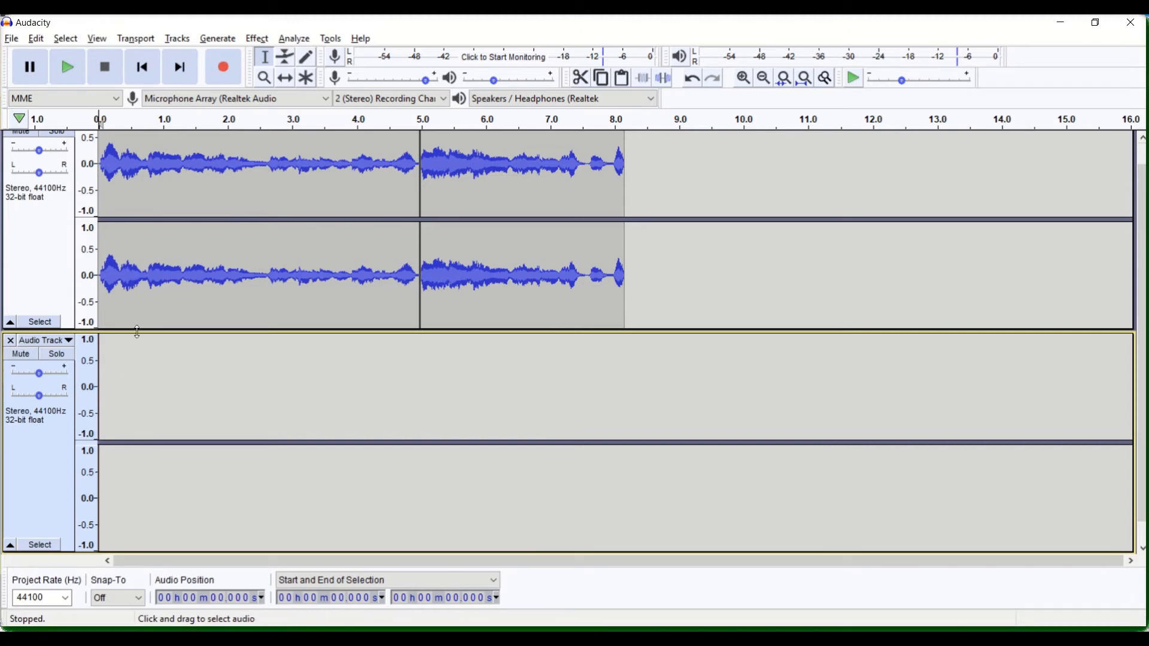
pyautogui.click(229, 70)
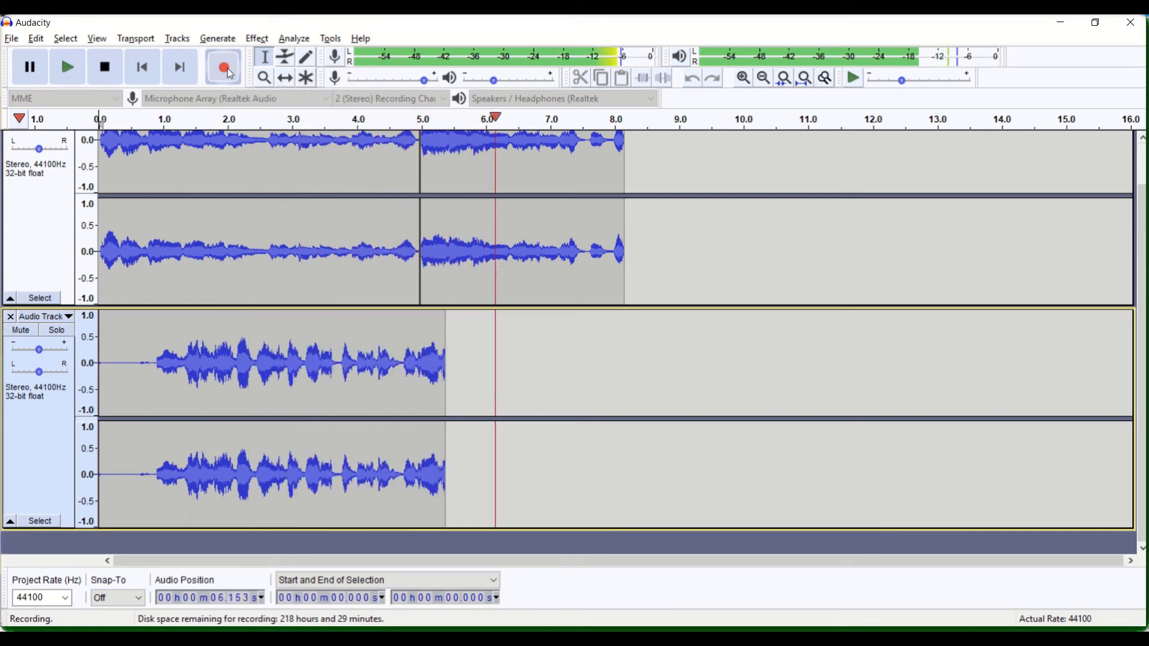
pyautogui.click(106, 68)
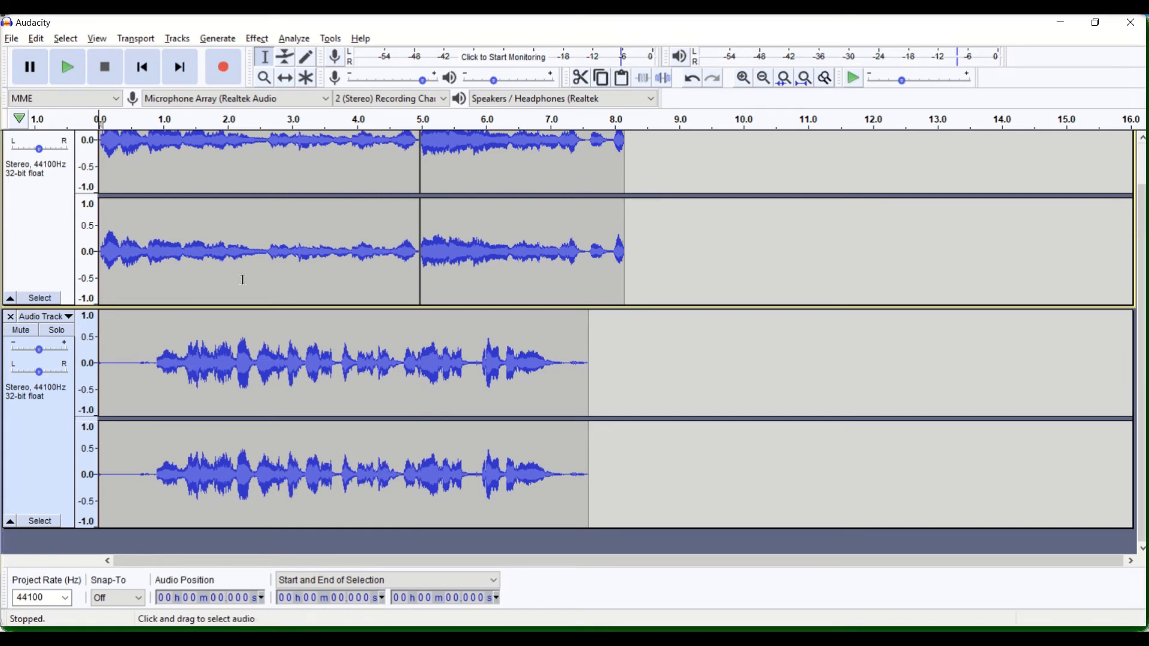
# Trim the second track's recording by deleting about 0.9 seconds of silence at its start and everything after 6.339 seconds at its end
pyautogui.click(154, 365)
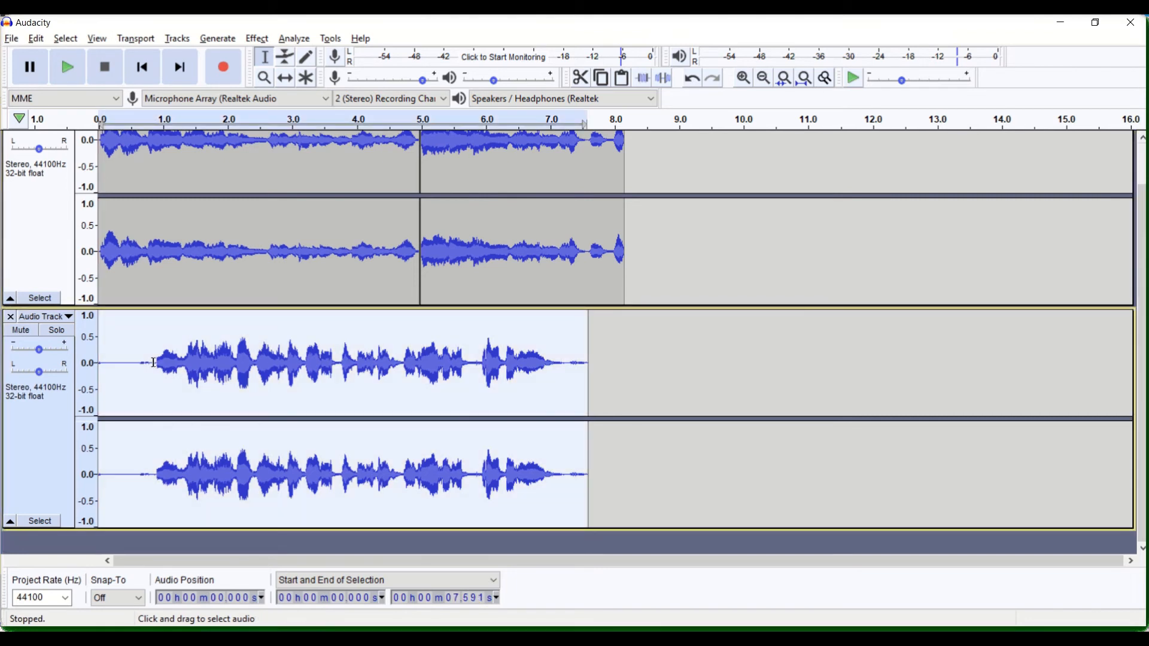
pyautogui.moveTo(156, 354); pyautogui.dragTo(88, 353)
pyautogui.press('Delete')
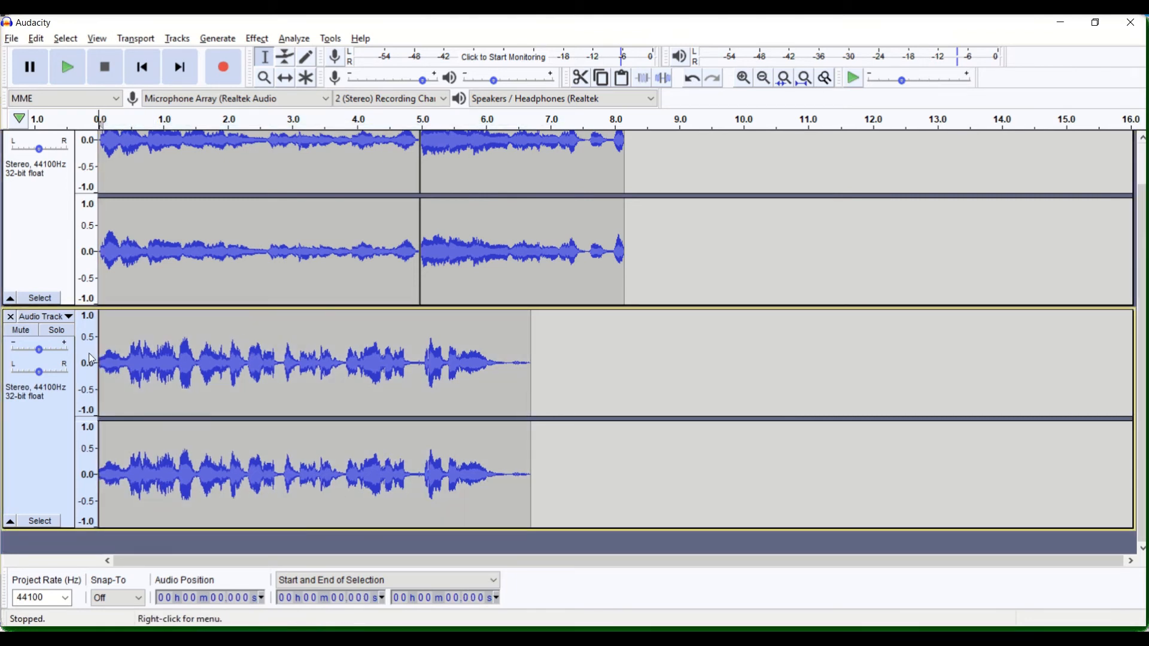
pyautogui.moveTo(509, 365); pyautogui.dragTo(564, 369)
pyautogui.press('Delete')
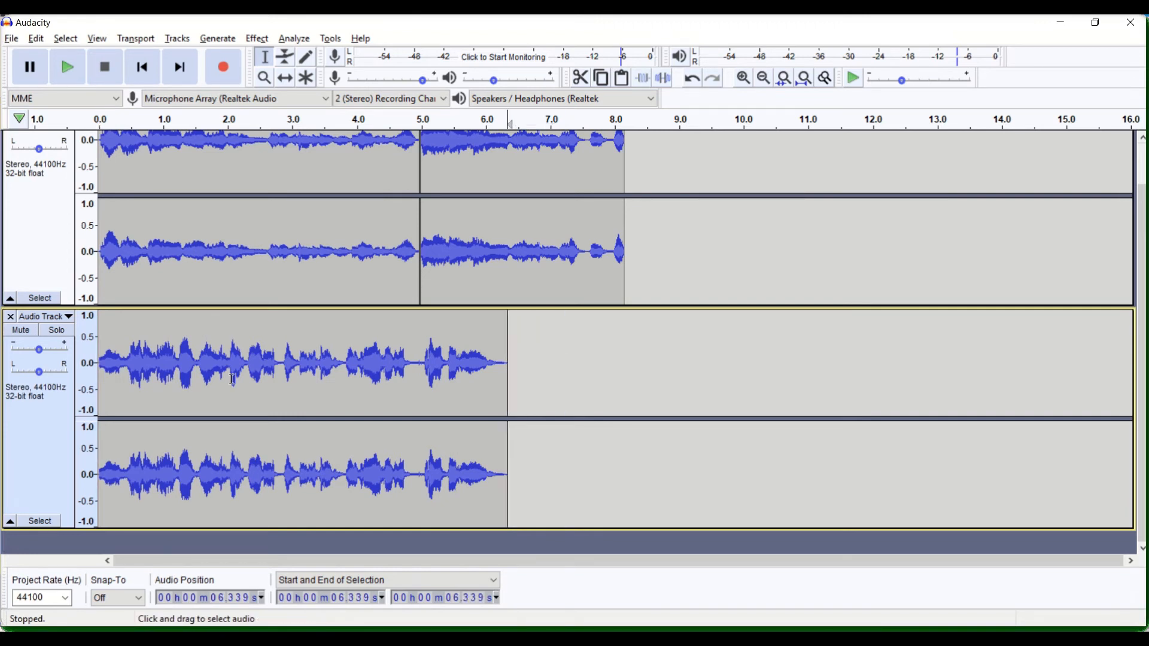
# Lower the gain of the first audio track so it plays more quietly than the second
pyautogui.scroll(2, 232, 379)
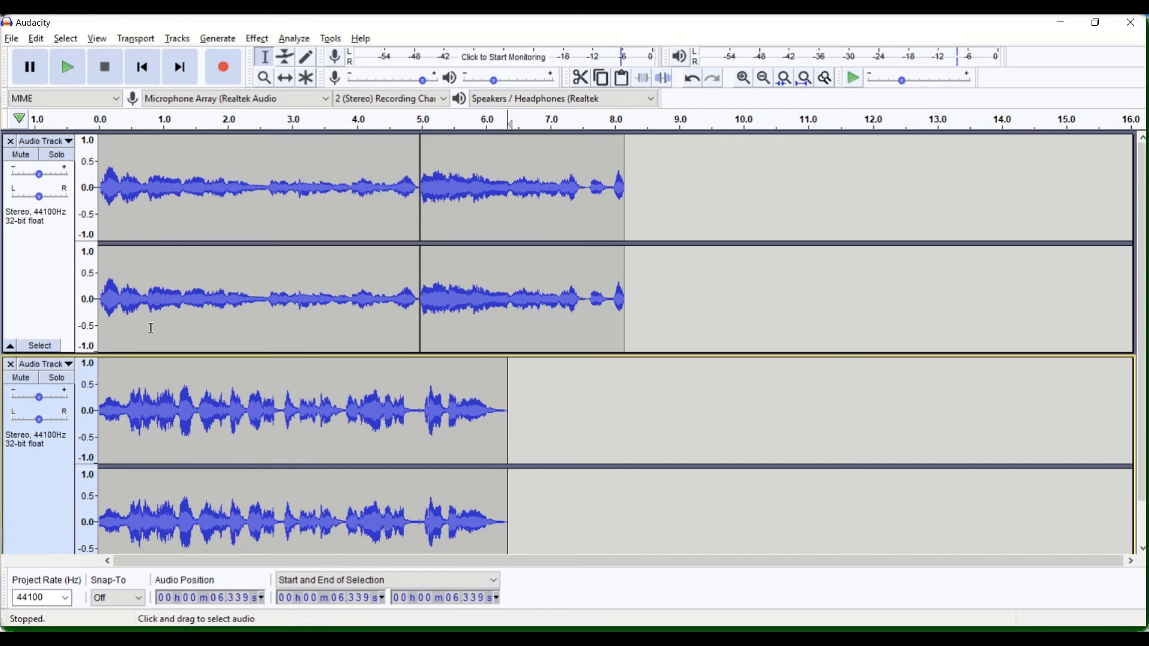
pyautogui.click(130, 198)
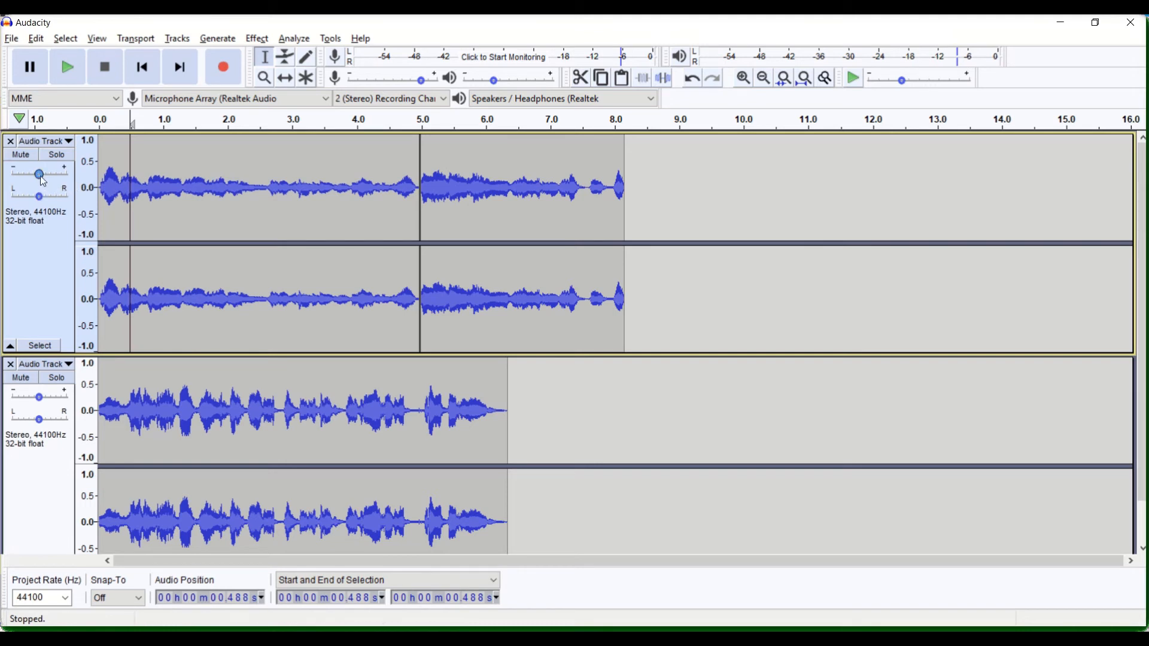
pyautogui.moveTo(41, 179); pyautogui.dragTo(24, 179)
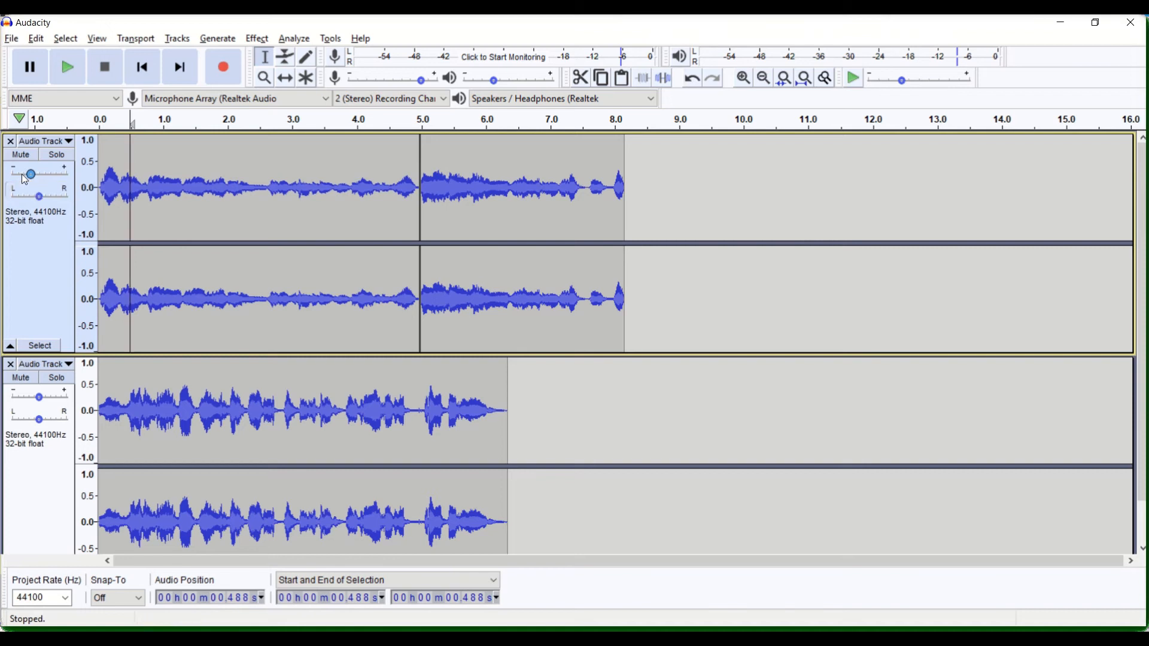
# Play both tracks together from the start to check the volume balance, and stop playback
pyautogui.click(142, 66)
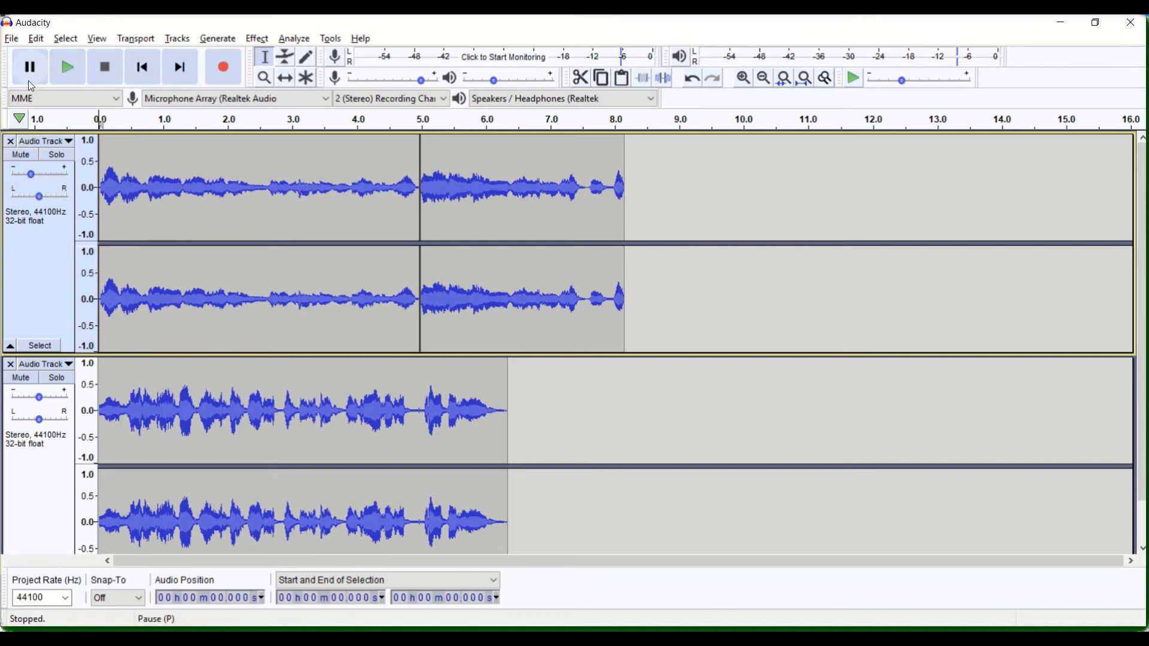
pyautogui.click(68, 72)
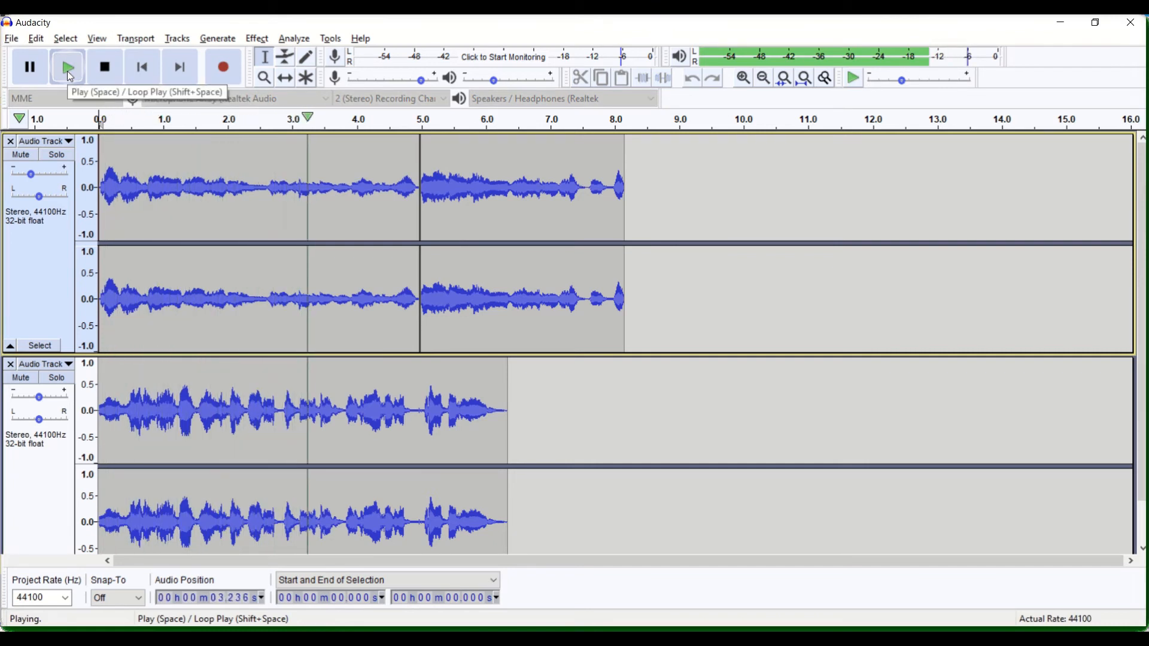
pyautogui.click(106, 74)
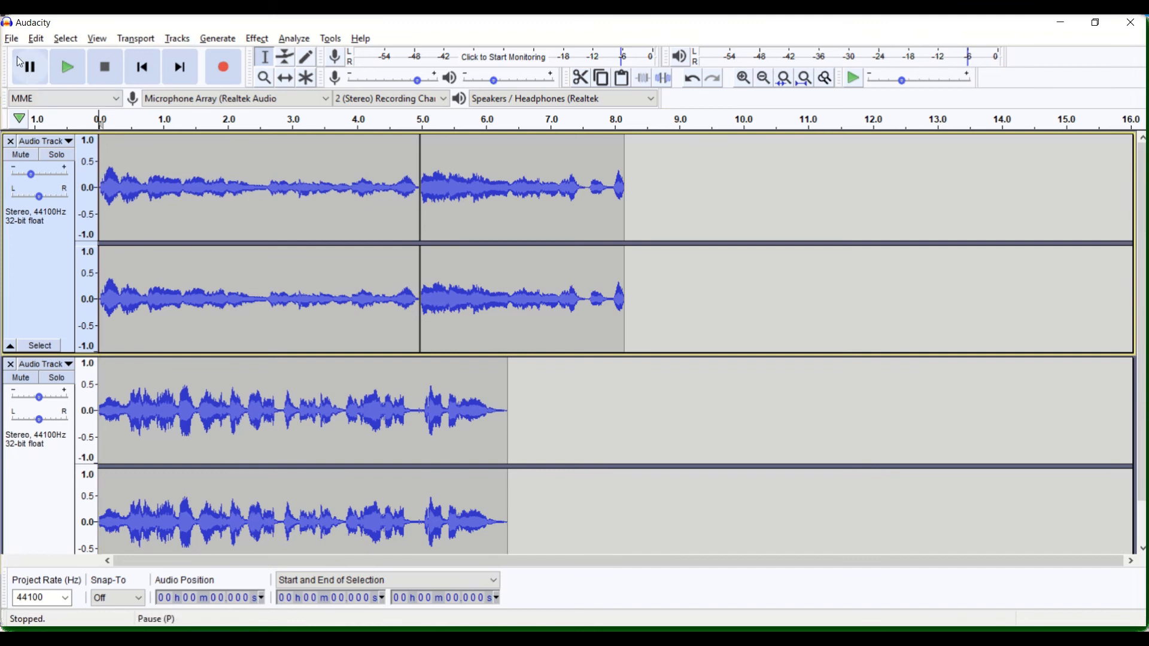
# Export the project as an MP3 named "test recording audio" in the Recording folder, accepting the stereo mixdown and leaving the metadata tags blank
pyautogui.click(8, 38)
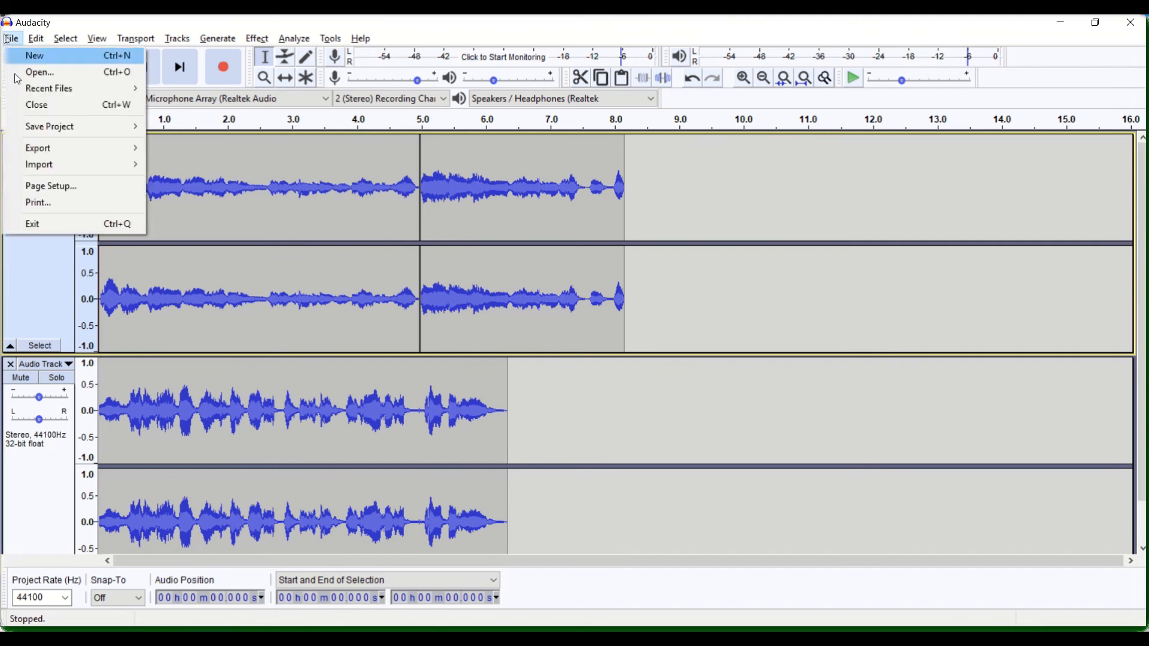
pyautogui.moveTo(36, 152)
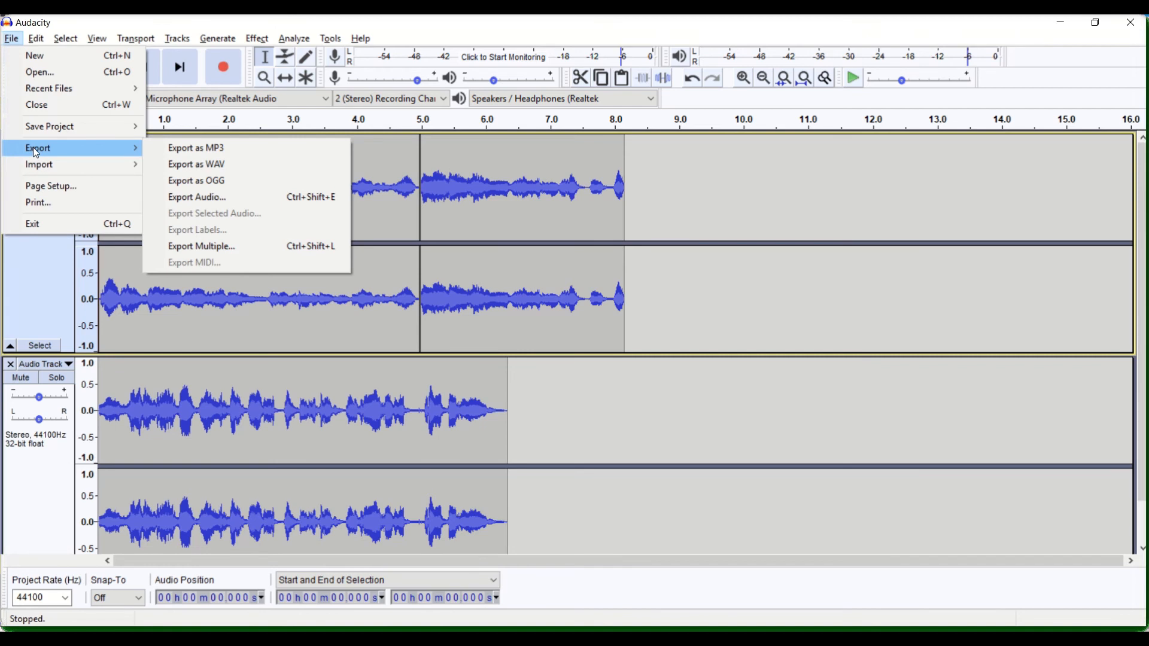
pyautogui.click(182, 152)
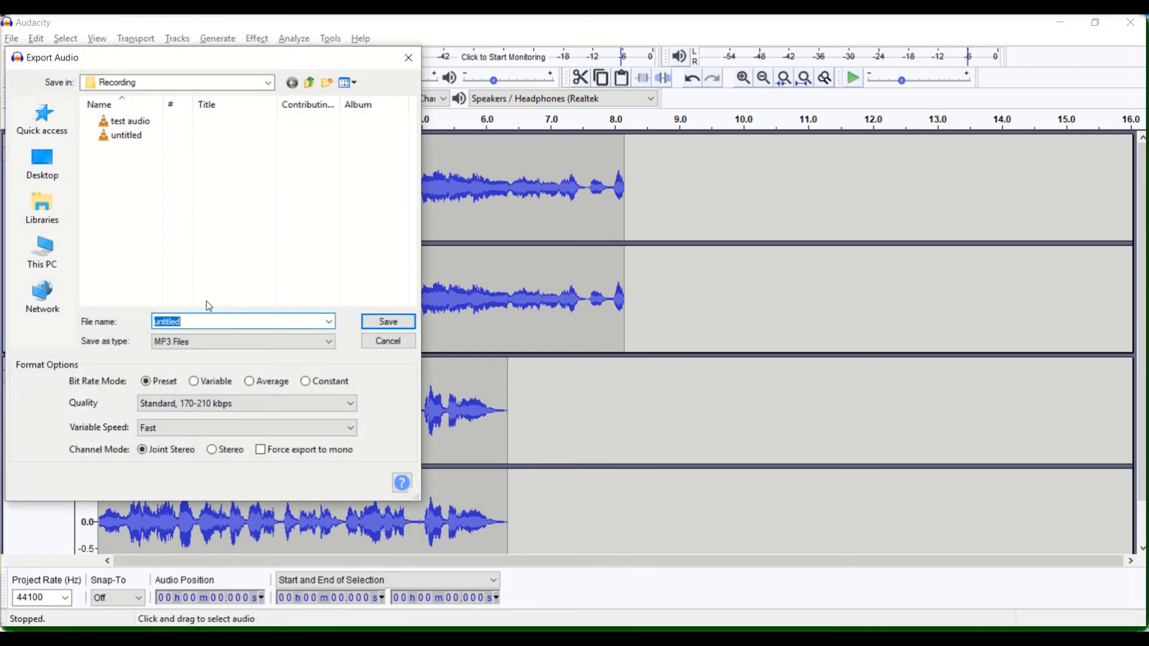
pyautogui.write('test ')
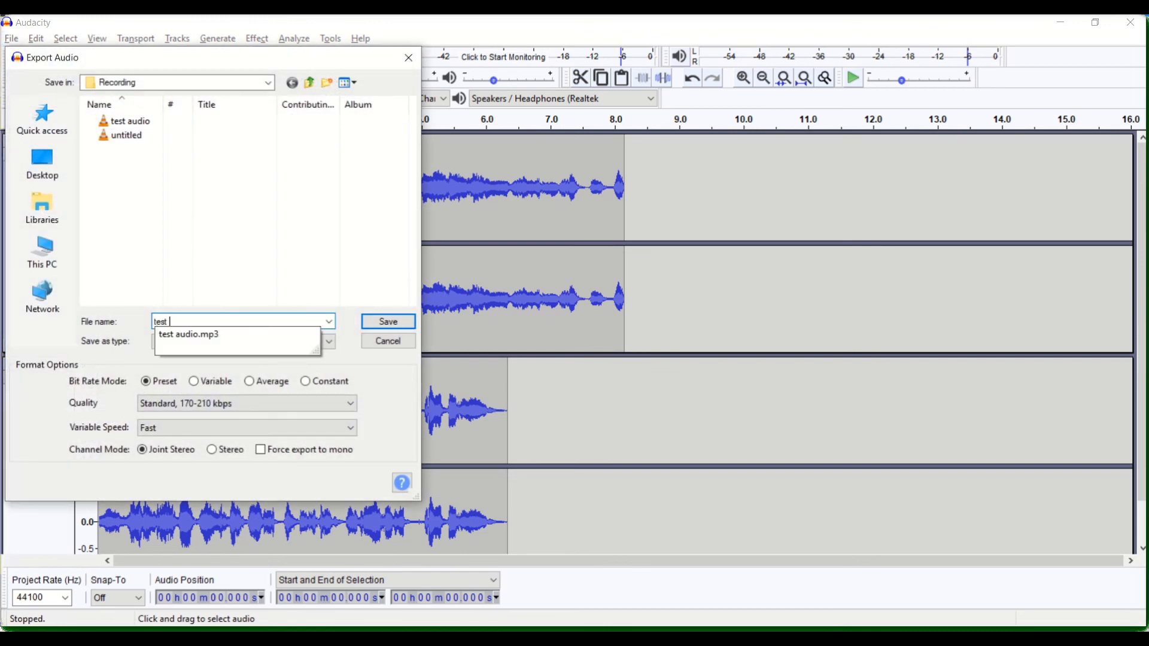
pyautogui.write('recording audio')
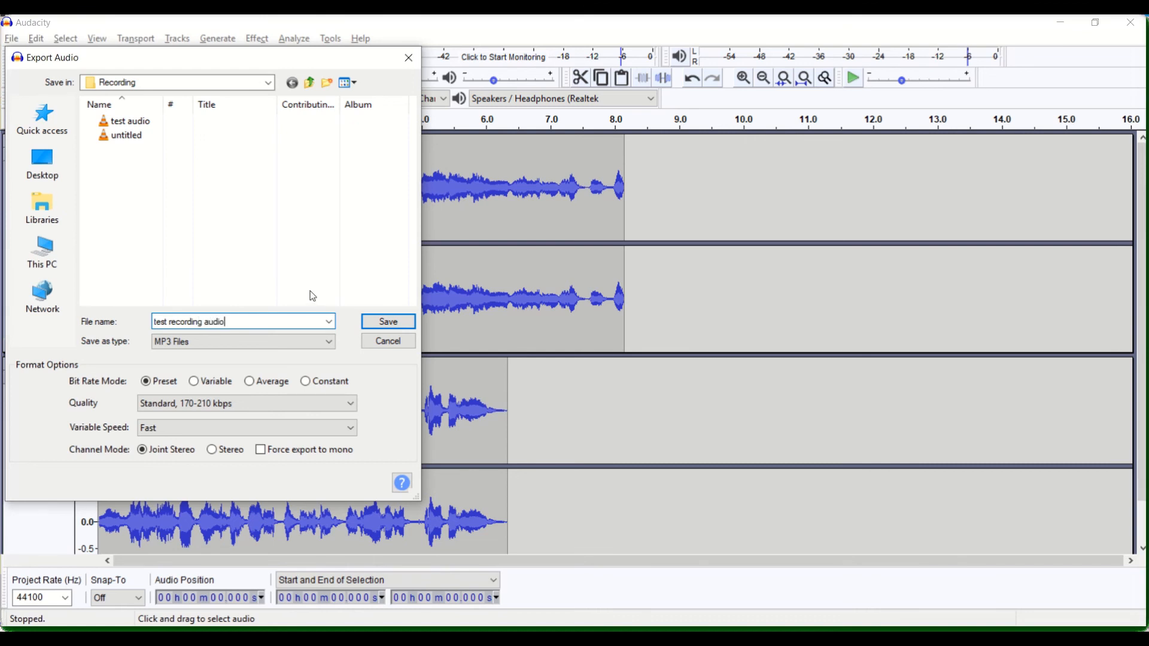
pyautogui.click(390, 327)
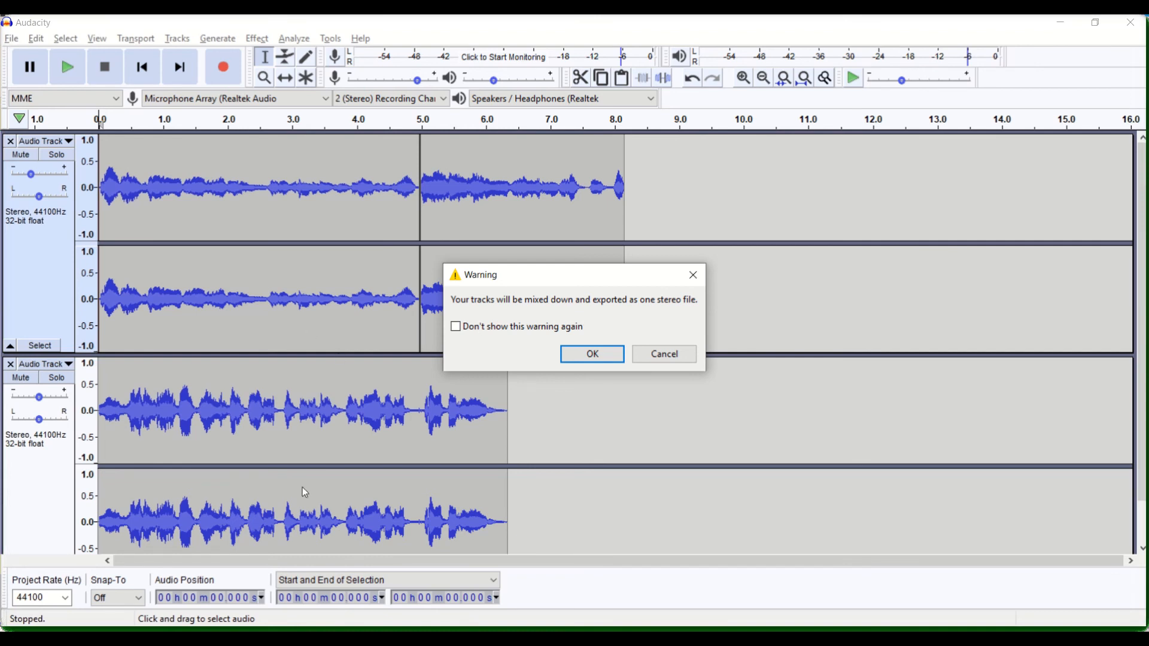
pyautogui.click(594, 357)
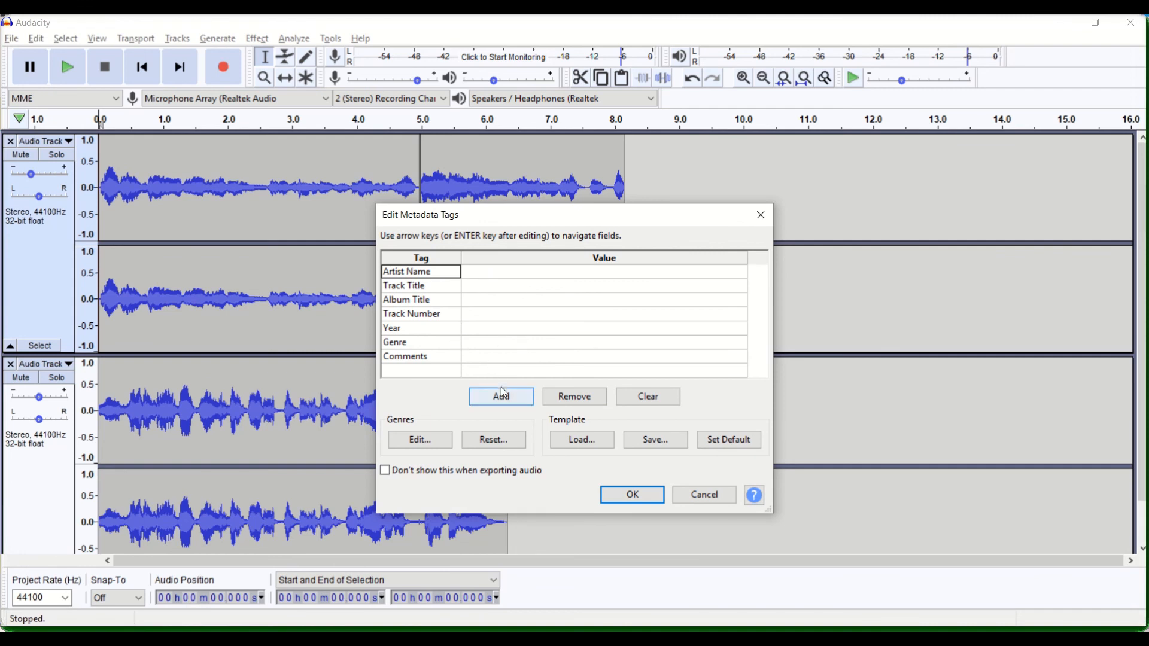
pyautogui.click(643, 497)
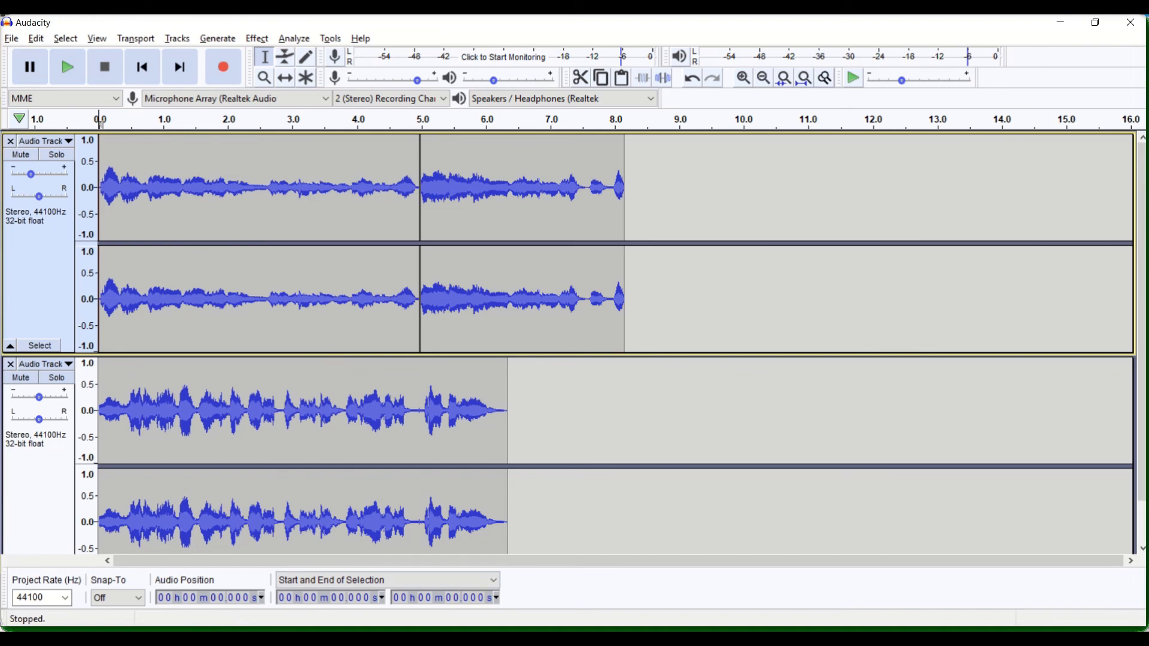
# Look for the exported MP3 in the Desktop's Recording folder using a new File Explorer window, and return to Audacity
pyautogui.click(129, 638)
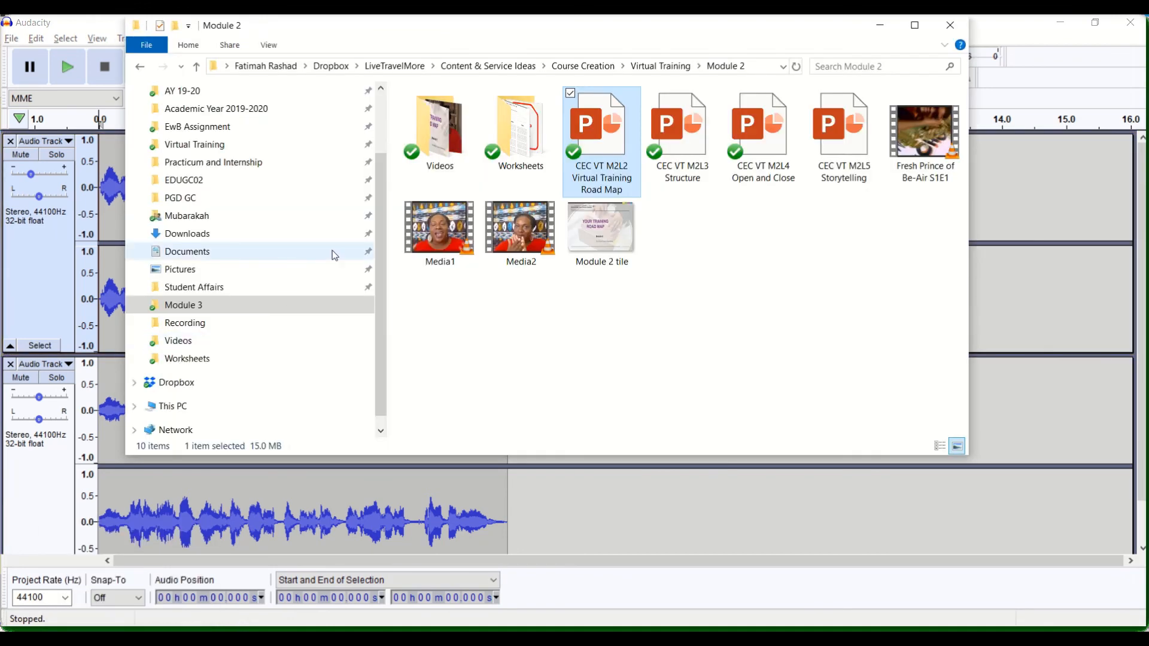
pyautogui.hotkey('ctrl', 'n')
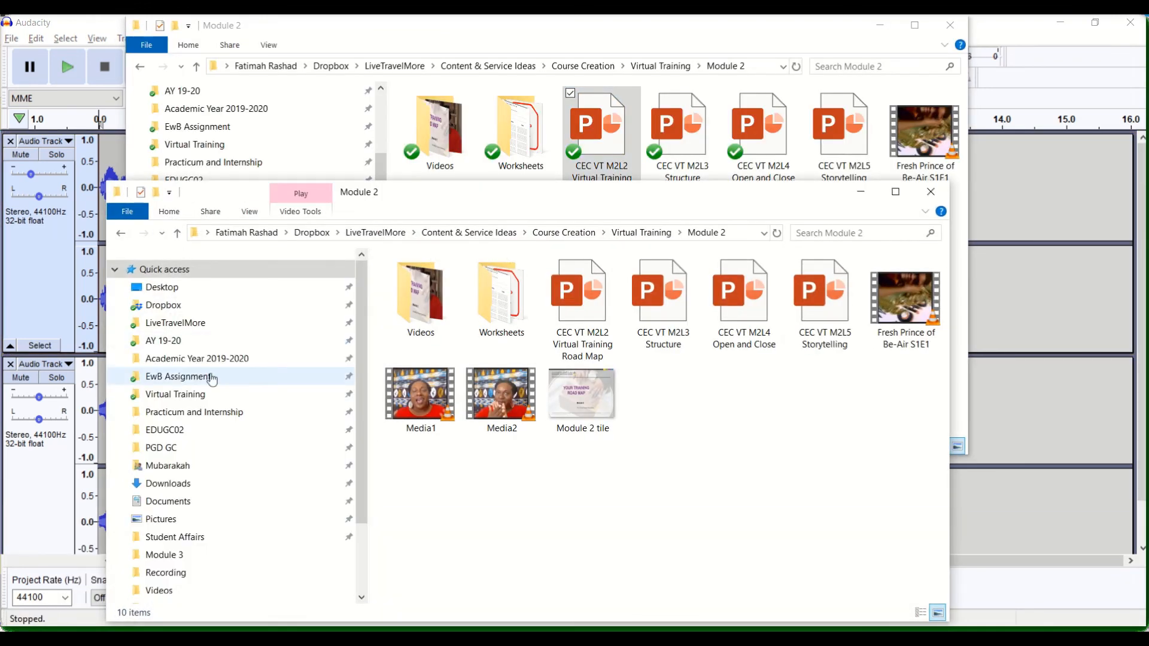
pyautogui.click(186, 289)
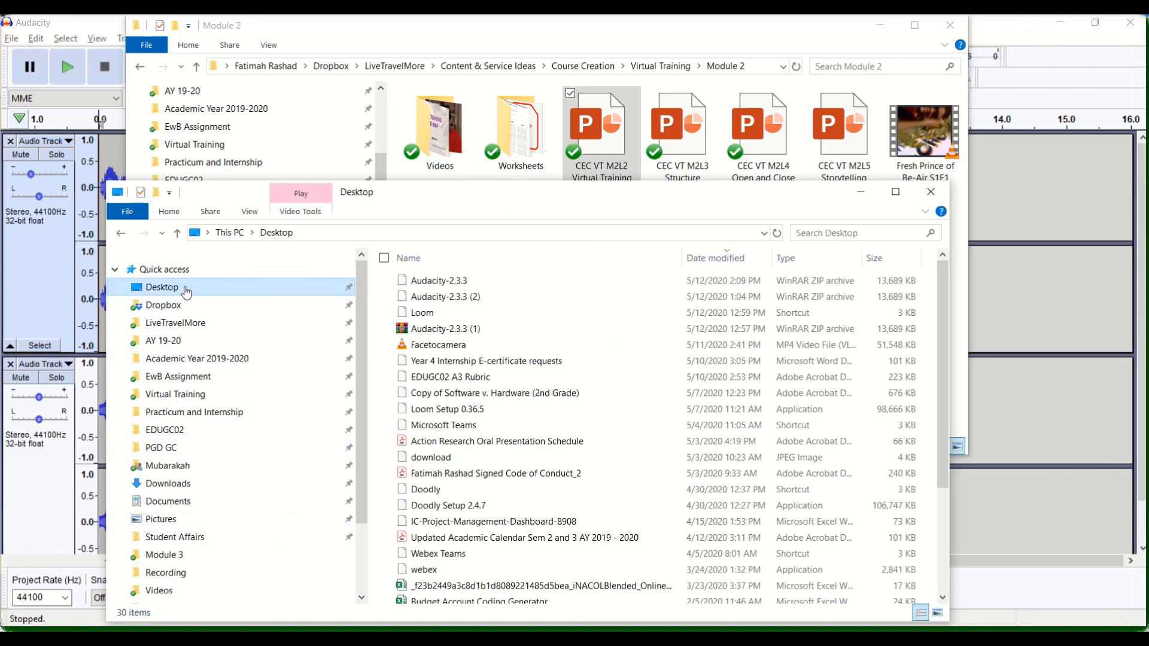
pyautogui.scroll(-3, 413, 509)
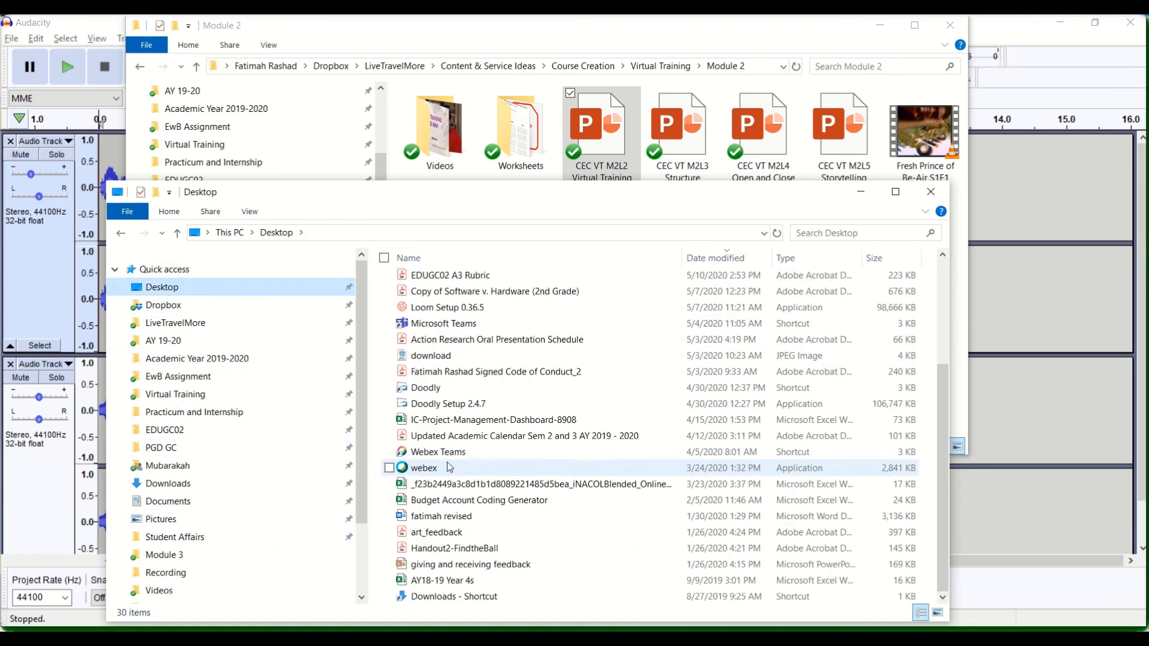
pyautogui.doubleClick(439, 580)
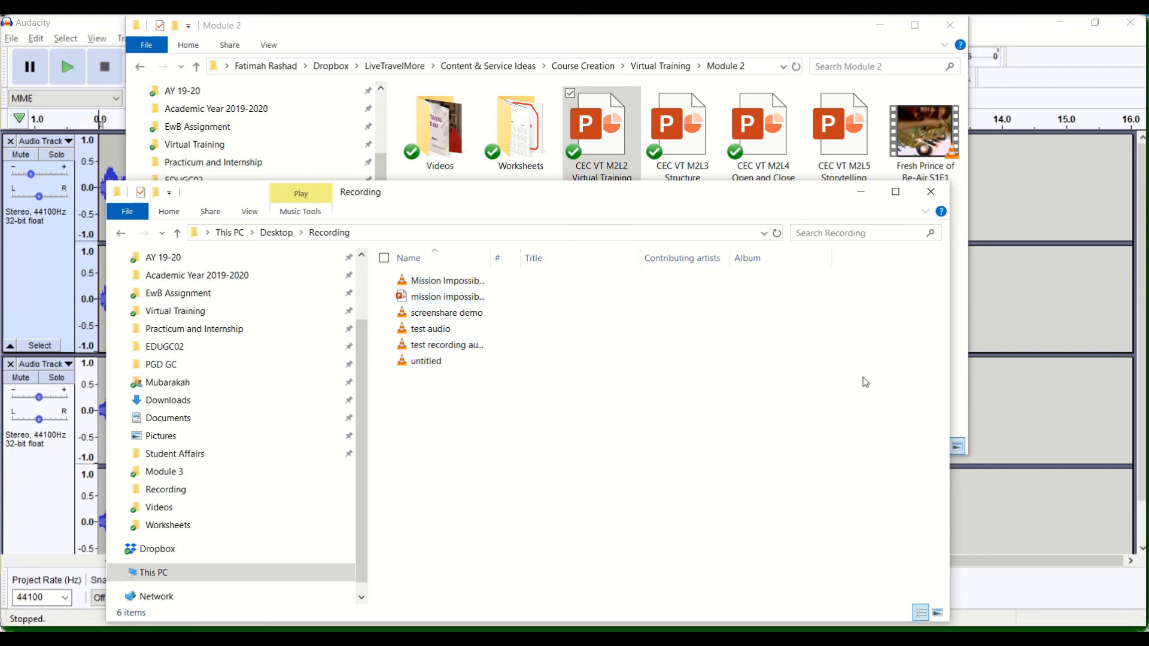
pyautogui.click(1017, 27)
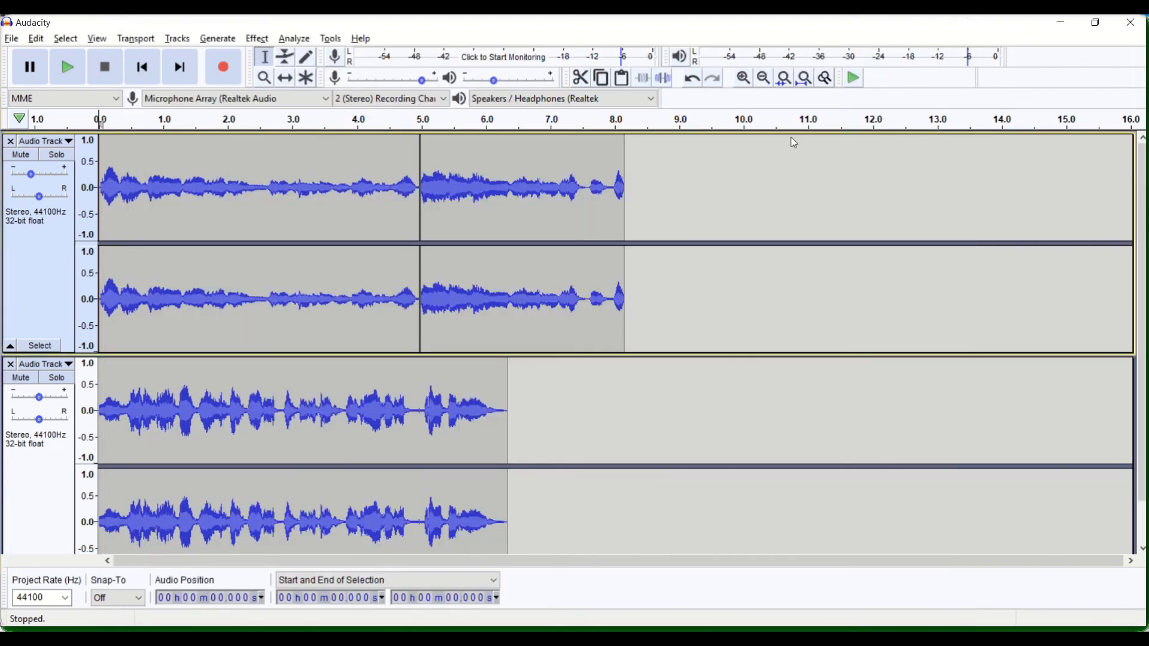